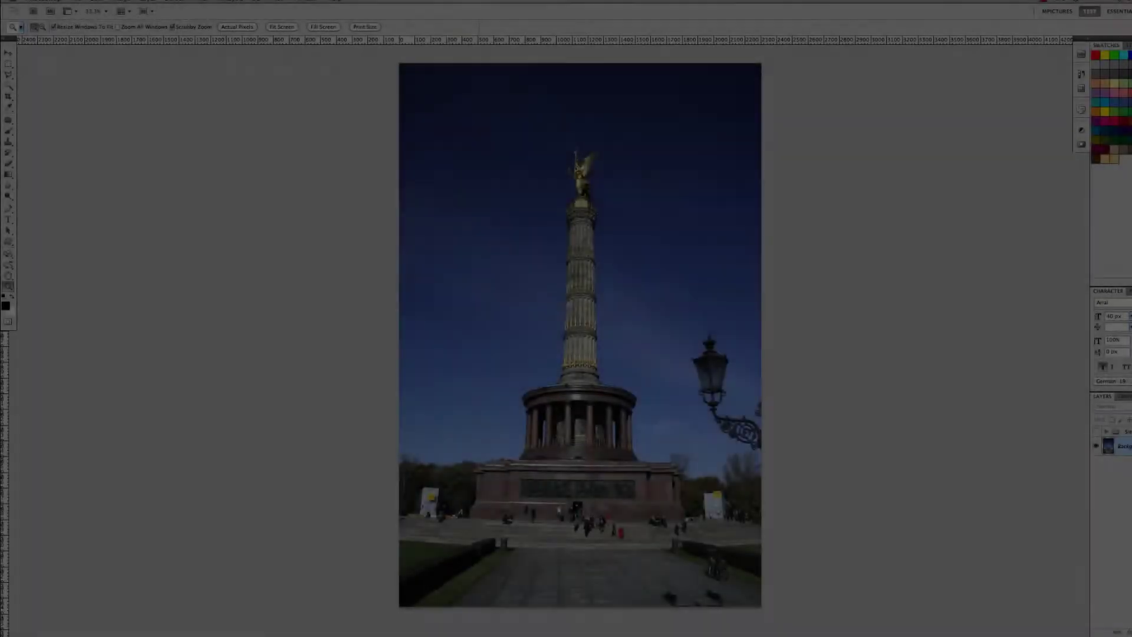
Patch the ornate street lamp beside the column with clean blue sky
key(s)
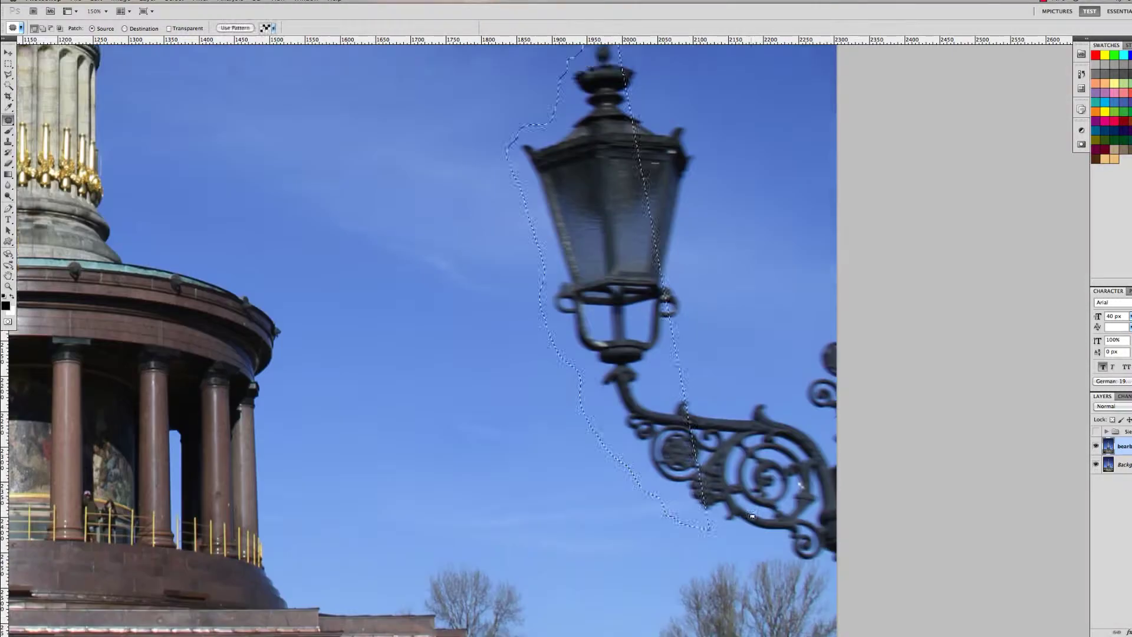
scroll(565, 444, down, 5)
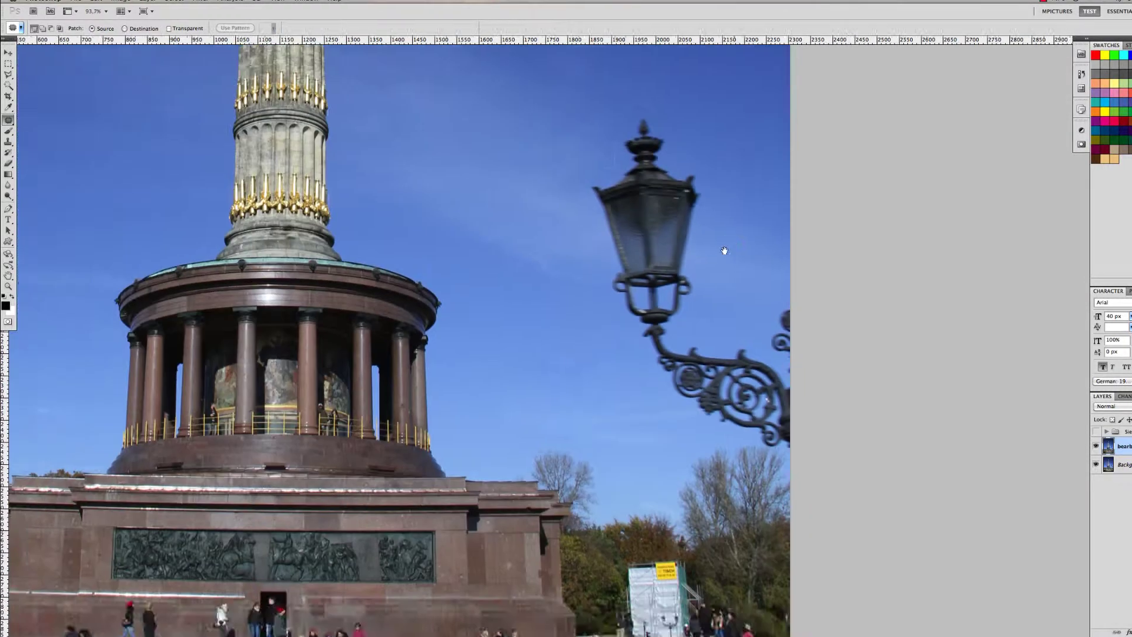
drag(565, 444, 673, 452)
drag(645, 146, 625, 142)
drag(631, 265, 472, 265)
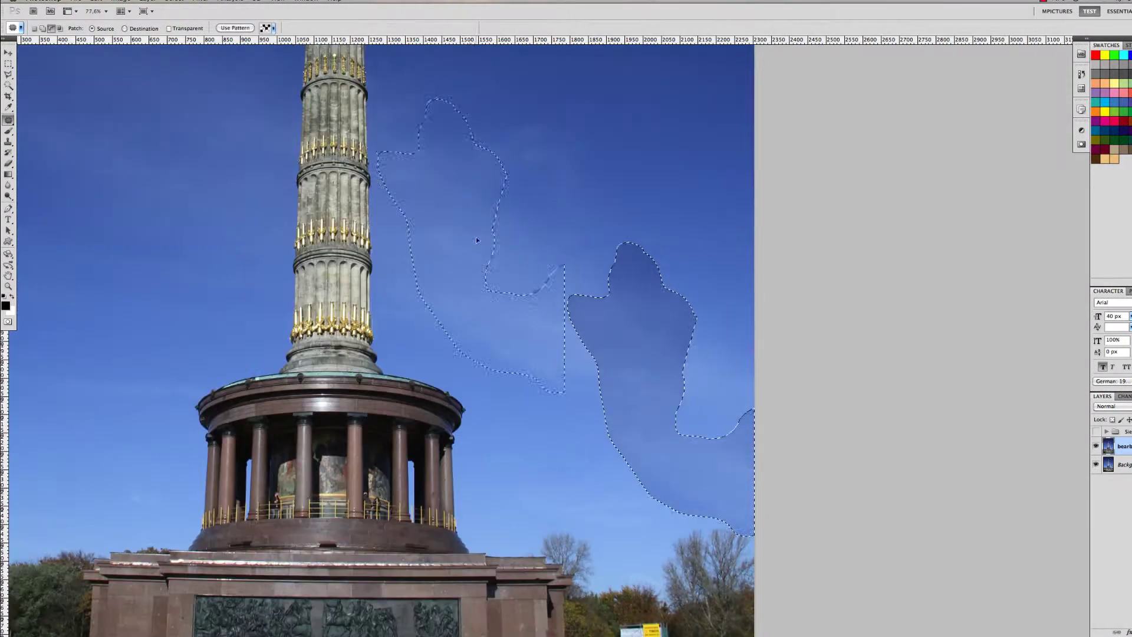
Patch the remaining lamp arm area with nearby sky, then deselect
scroll(589, 295, up, 3)
drag(643, 126, 540, 363)
drag(626, 172, 396, 131)
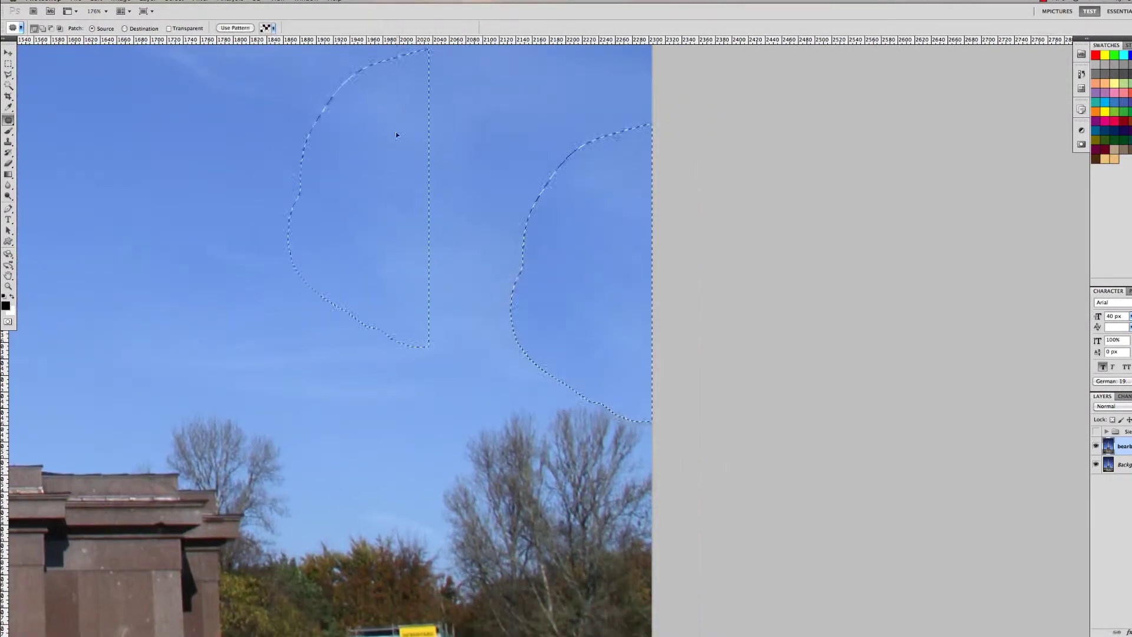
key(ctrl+d)
Clone tree texture over the scaffolding with an enlarged Clone Stamp brush
key(s)
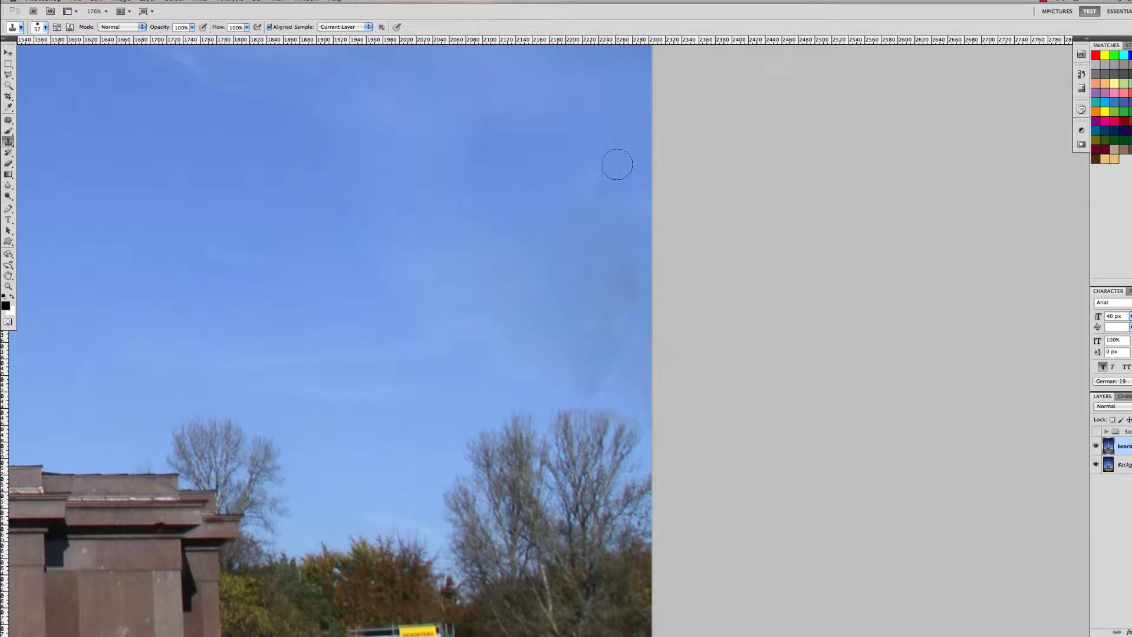
key(j)
scroll(676, 168, up, 3)
key(s)
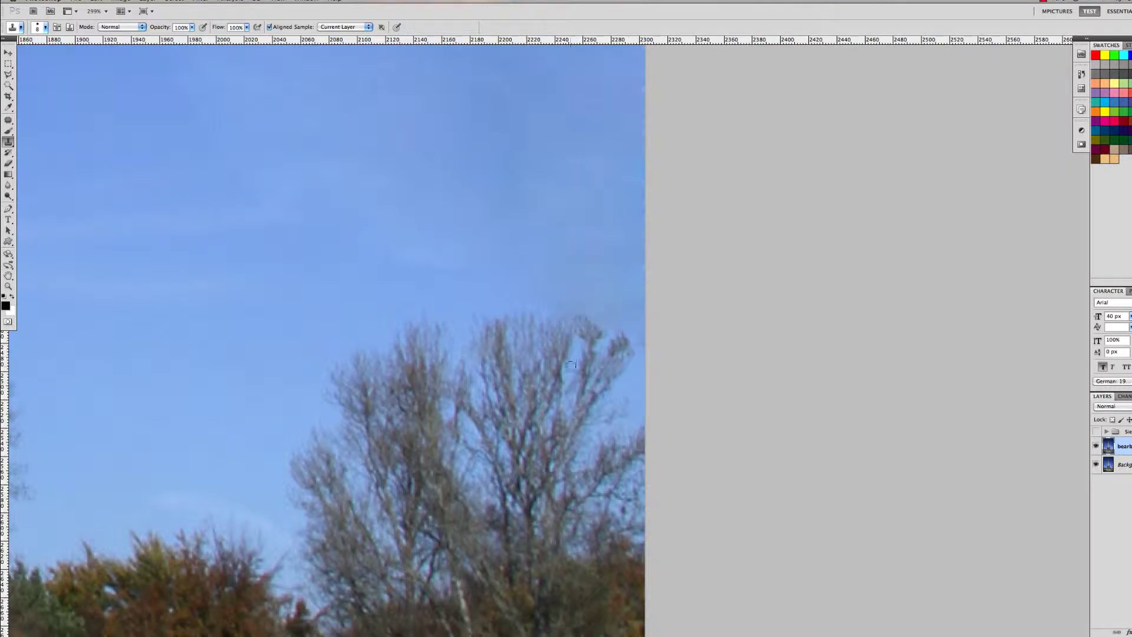
key(ctrl+0)
scroll(392, 354, up, 5)
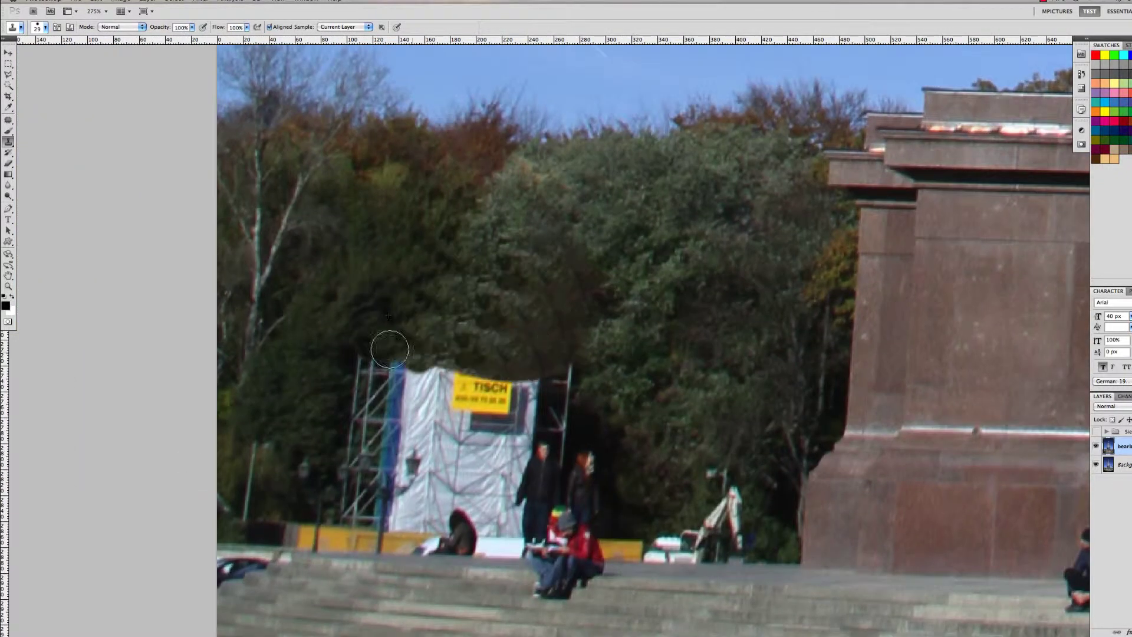
mouse_move(389, 349)
mouse_down()
mouse_move(374, 450)
mouse_move(536, 391)
mouse_move(477, 430)
mouse_move(603, 471)
mouse_up()
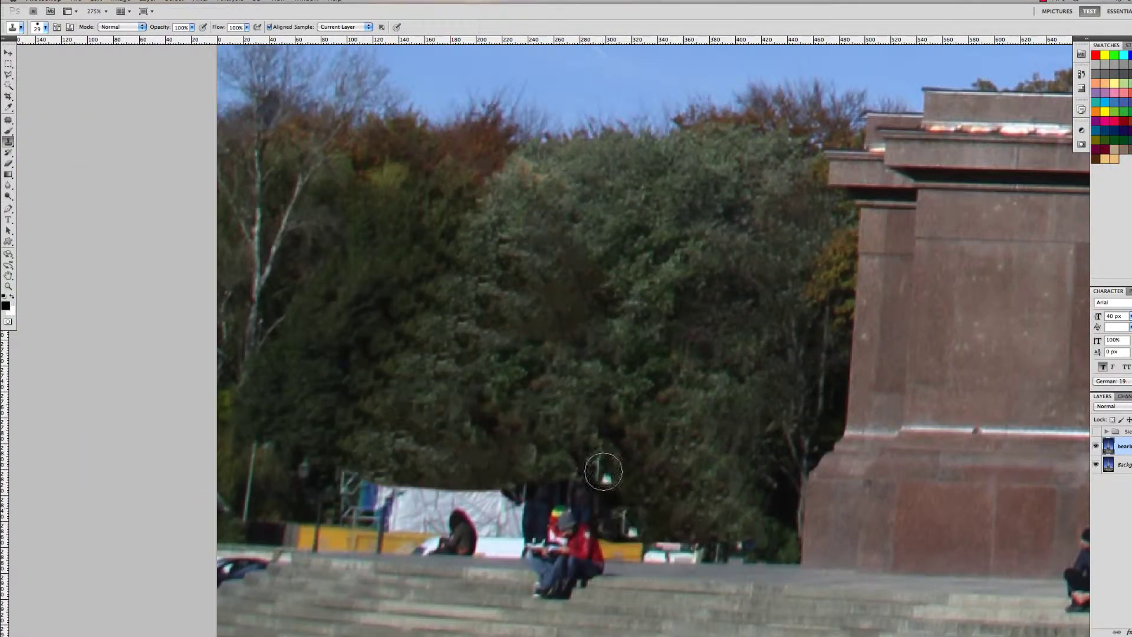
Cover the white tarp with cloned trees
scroll(603, 471, down, 3)
scroll(604, 471, left, 5)
mouse_move(454, 353)
mouse_down()
mouse_move(498, 366)
mouse_move(434, 416)
mouse_move(588, 203)
mouse_move(634, 272)
mouse_move(879, 337)
mouse_move(533, 330)
mouse_move(706, 317)
mouse_up()
scroll(634, 273, down, 3)
scroll(879, 338, right, 5)
With a smaller brush, clone trees over the red car behind the wall
key(bracketleft)
scroll(833, 321, up, 2)
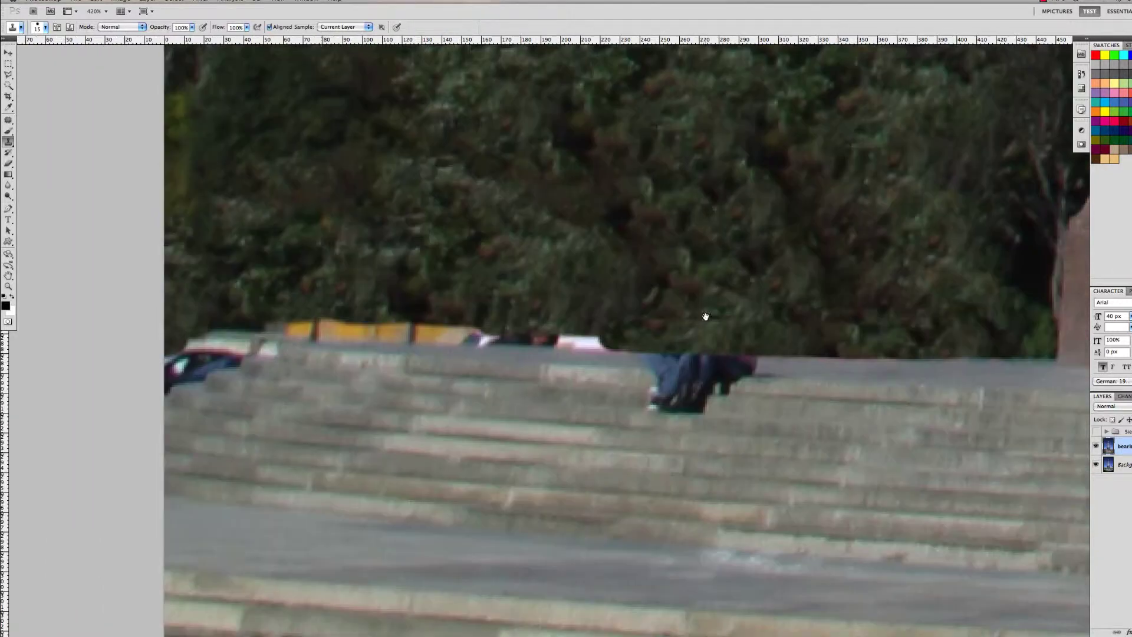
drag(336, 327, 634, 334)
scroll(634, 333, left, 5)
drag(422, 311, 505, 317)
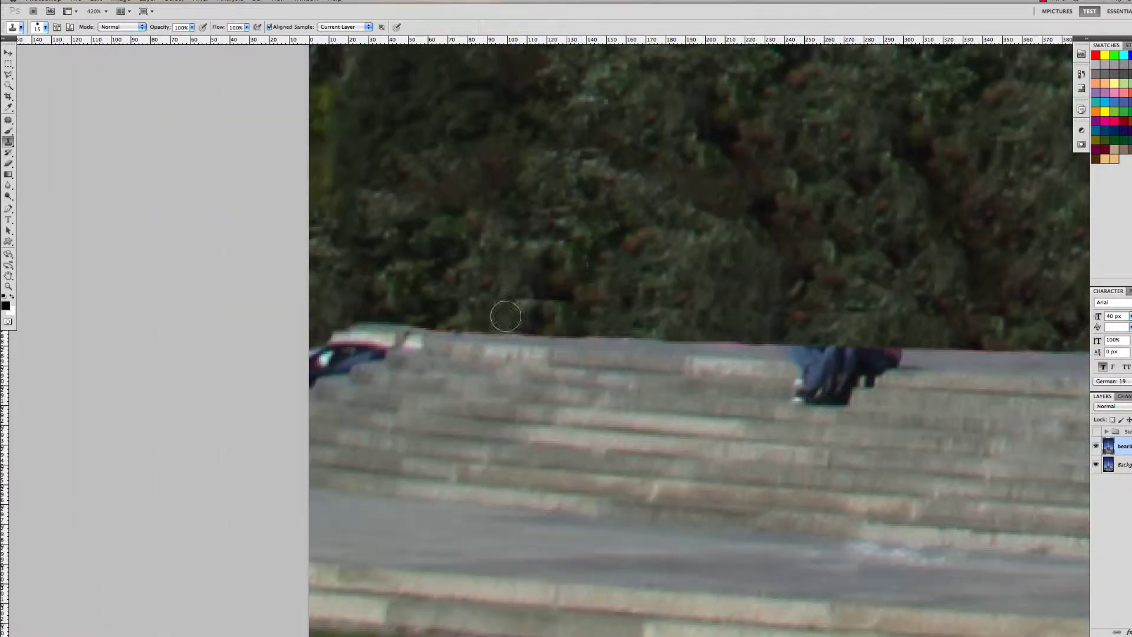
mouse_move(382, 311)
mouse_down()
mouse_move(294, 381)
mouse_move(407, 316)
mouse_up()
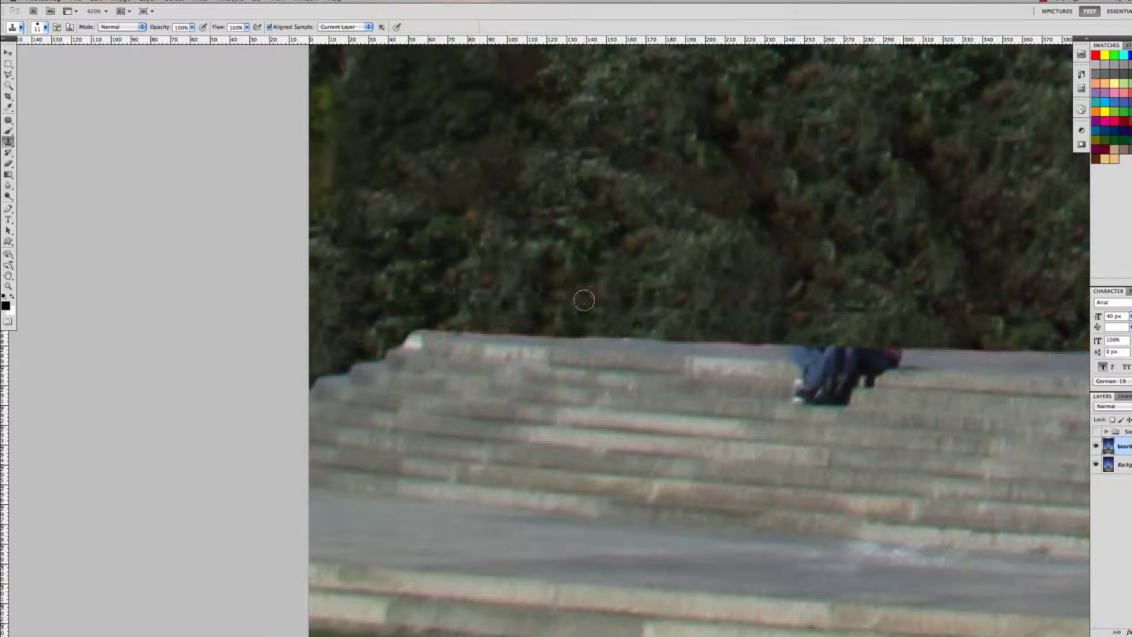
scroll(590, 301, right, 5)
Clone trees along the wall top and stone steps over the seated person
mouse_move(320, 319)
mouse_down()
mouse_move(218, 319)
mouse_move(1003, 350)
mouse_up()
scroll(906, 286, up, 1)
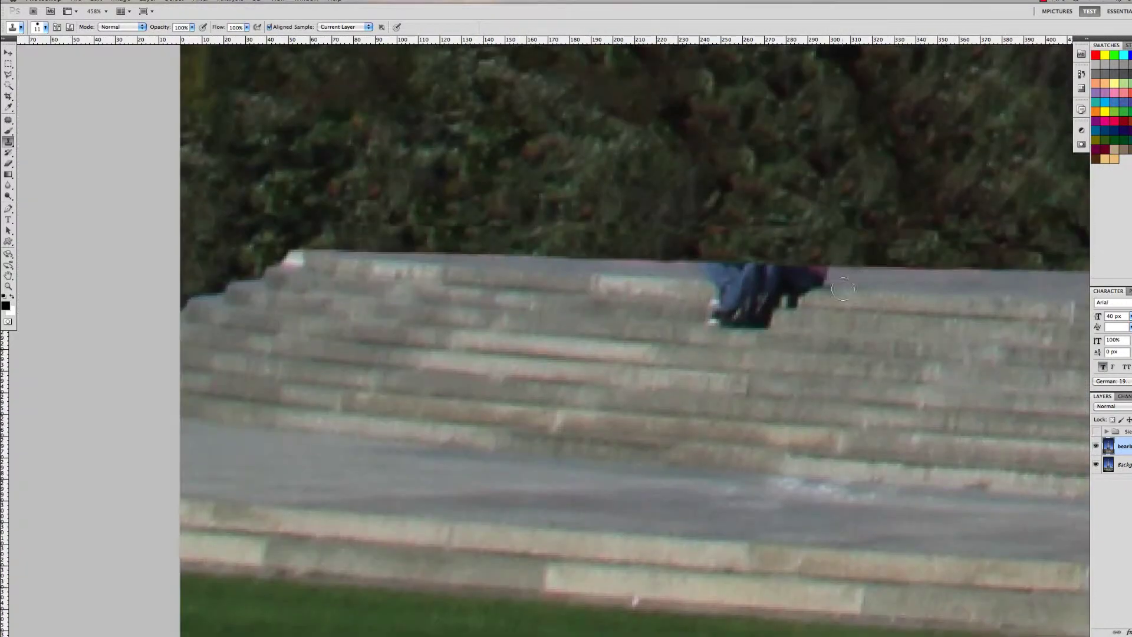
drag(789, 295, 700, 288)
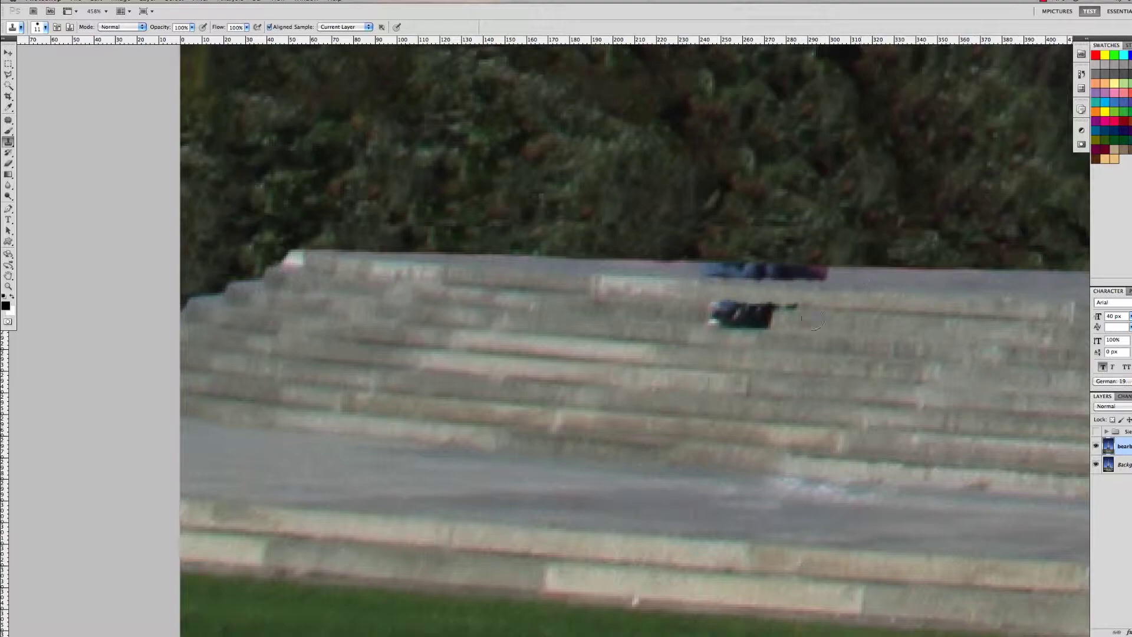
scroll(727, 318, up, 1)
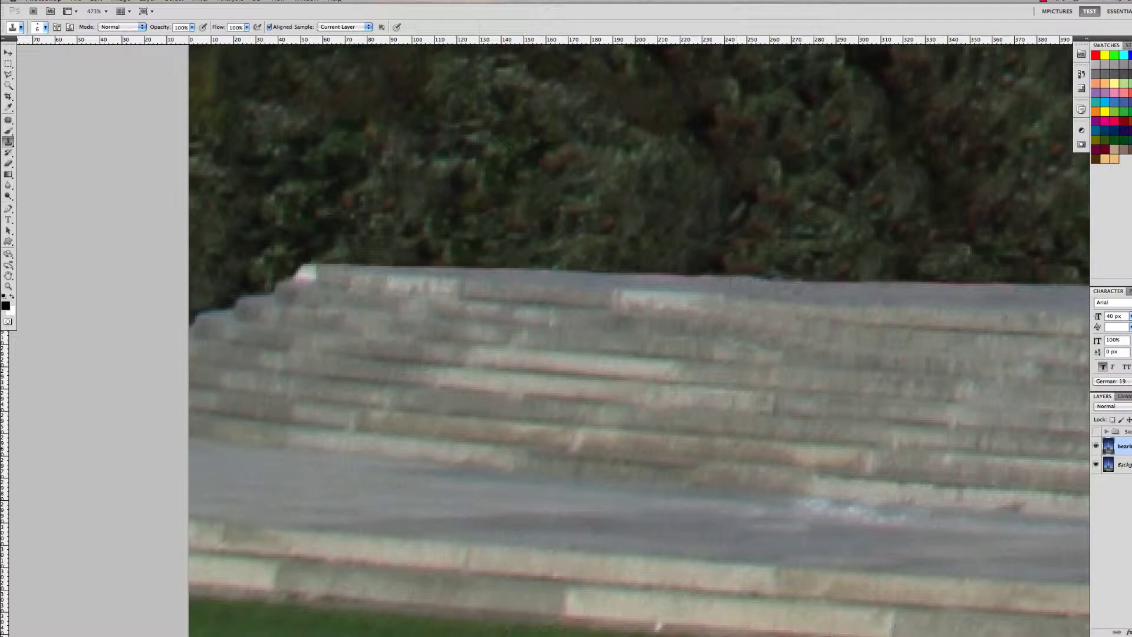
scroll(816, 295, down, 2)
Make a Pen selection of the bushes and clone trees over the scaffolding top and sign
key(p)
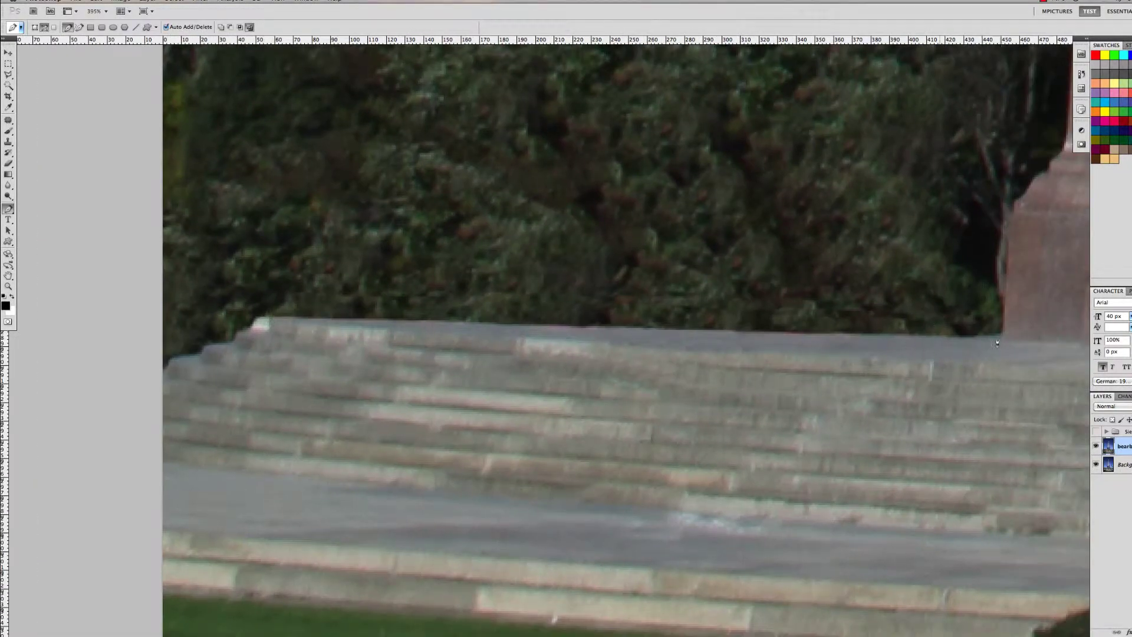
click(245, 306)
right_click(734, 270)
click(778, 313)
key(s)
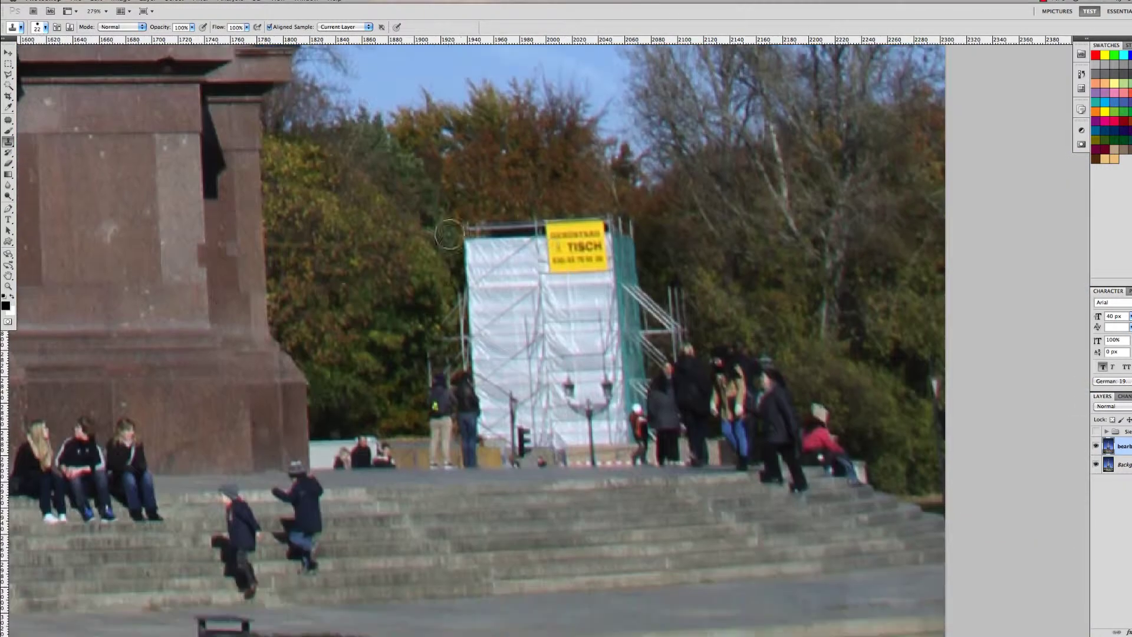
mouse_move(449, 235)
mouse_down()
mouse_move(596, 211)
mouse_move(493, 334)
mouse_move(637, 341)
mouse_move(455, 404)
mouse_move(808, 412)
mouse_move(603, 345)
mouse_move(727, 374)
mouse_up()
Select the band of people behind the wall and clone trees over them
scroll(583, 228, up, 1)
click(8, 120)
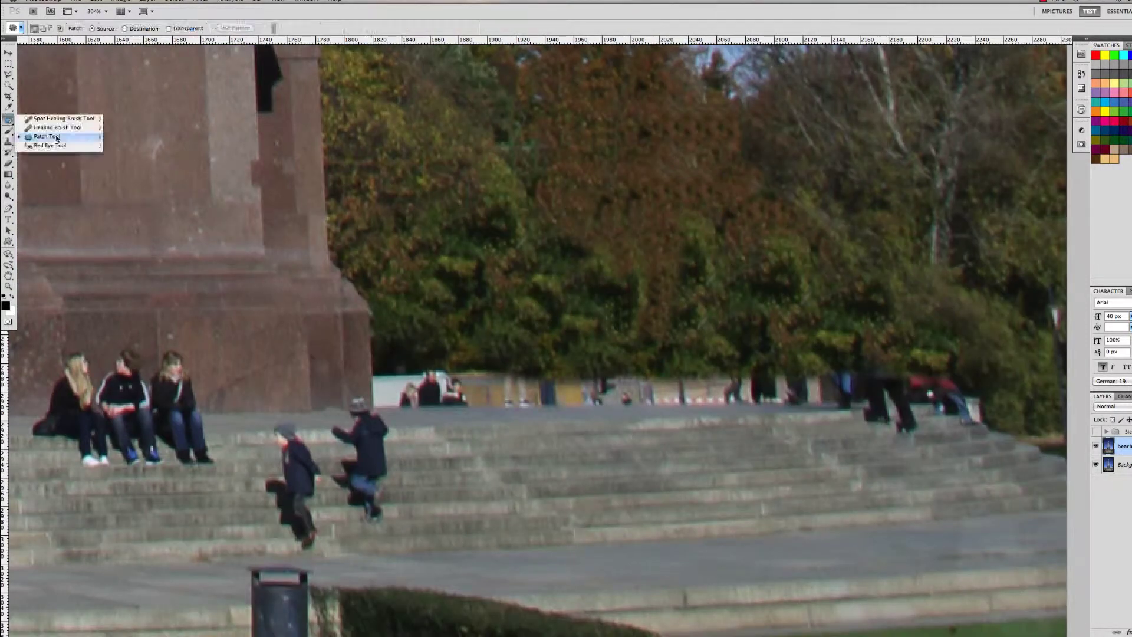
click(53, 137)
scroll(95, 366, up, 4)
key(p)
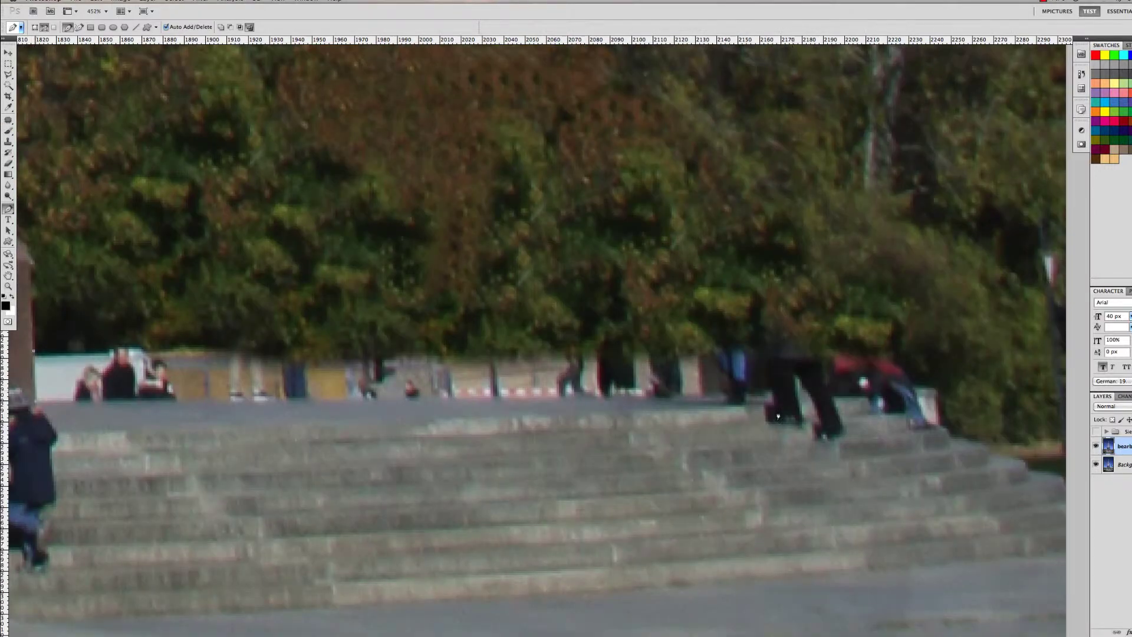
click(34, 351)
key(ctrl+Return)
key(s)
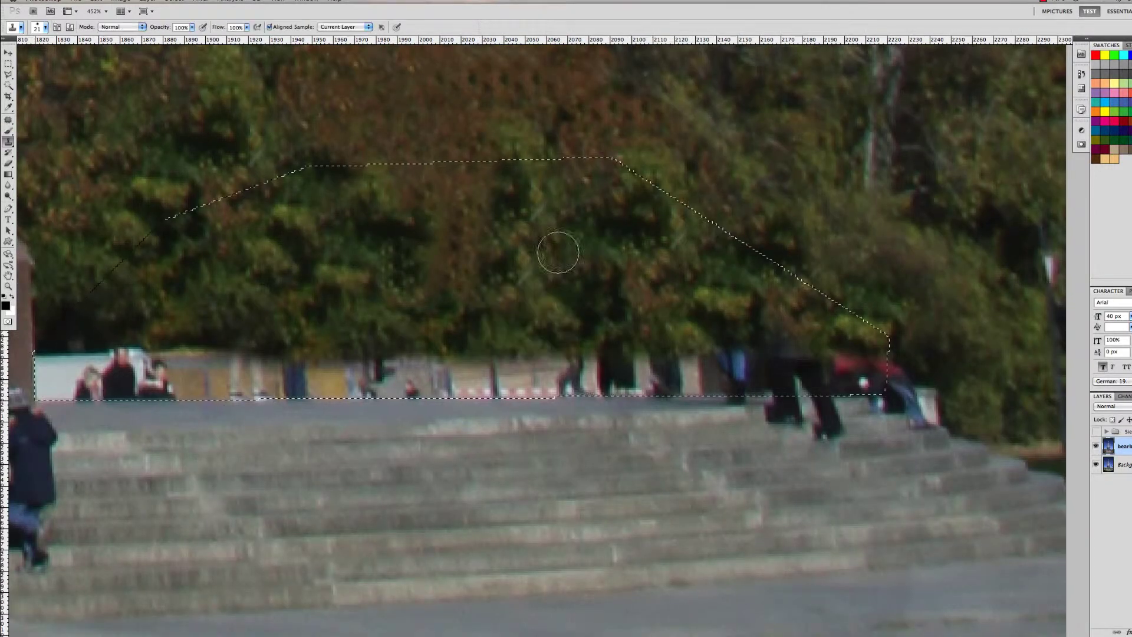
drag(556, 253, 530, 378)
drag(678, 330, 855, 330)
drag(59, 371, 210, 371)
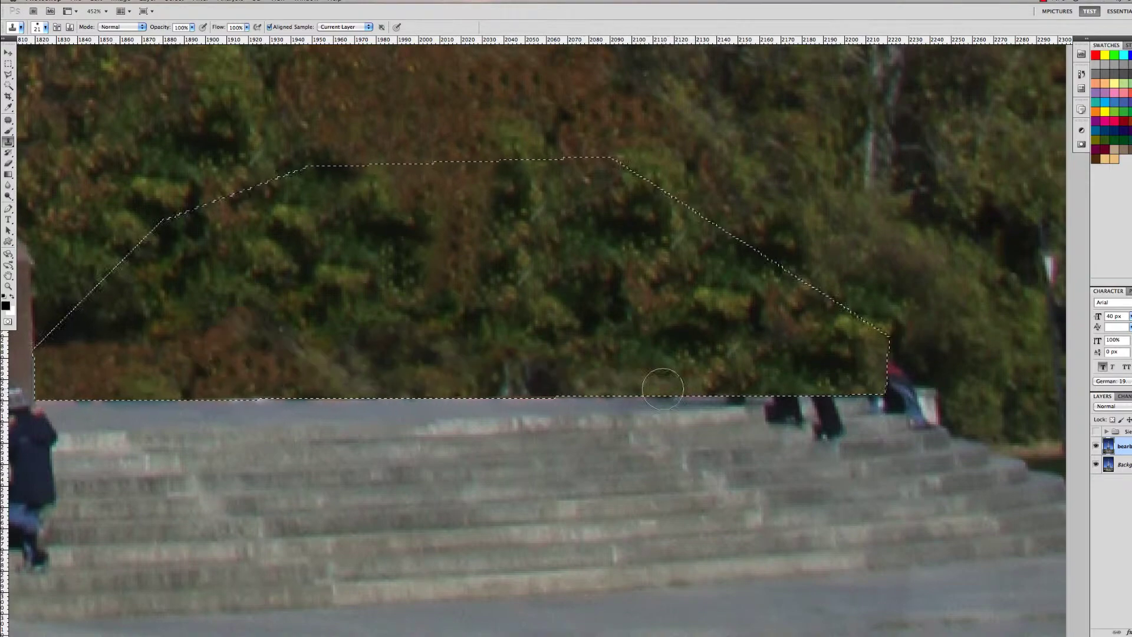
key(ctrl+d)
Clone trees over the right-edge sign and the remaining figures at the wall top
scroll(669, 308, down, 3)
scroll(669, 308, up, 2)
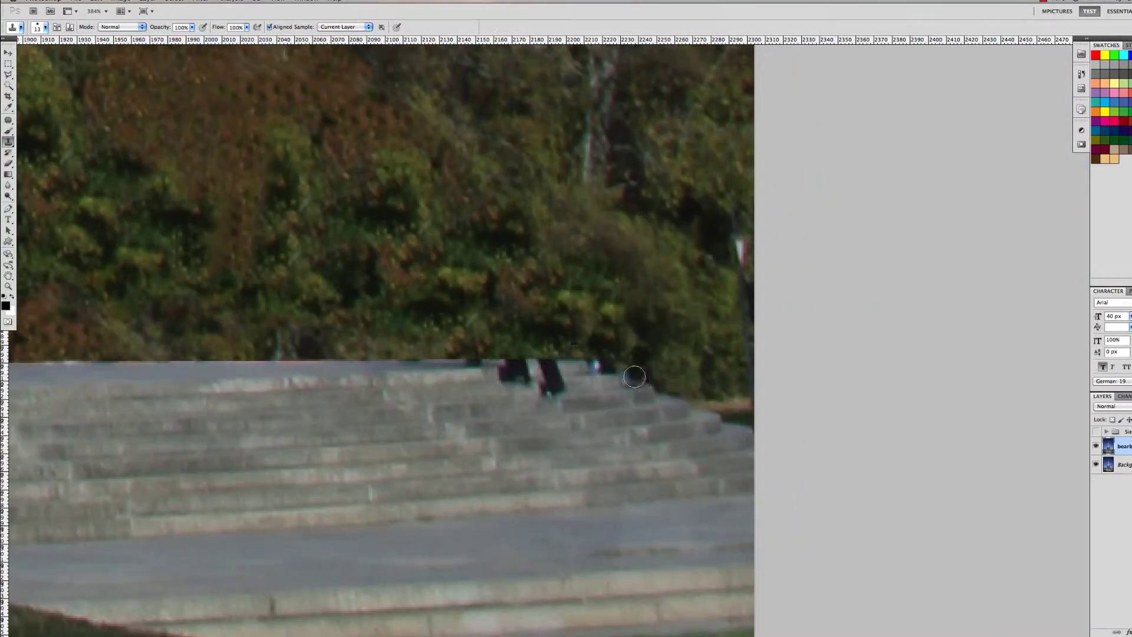
drag(722, 230, 725, 277)
mouse_move(737, 207)
mouse_down()
mouse_move(746, 330)
mouse_move(707, 401)
mouse_up()
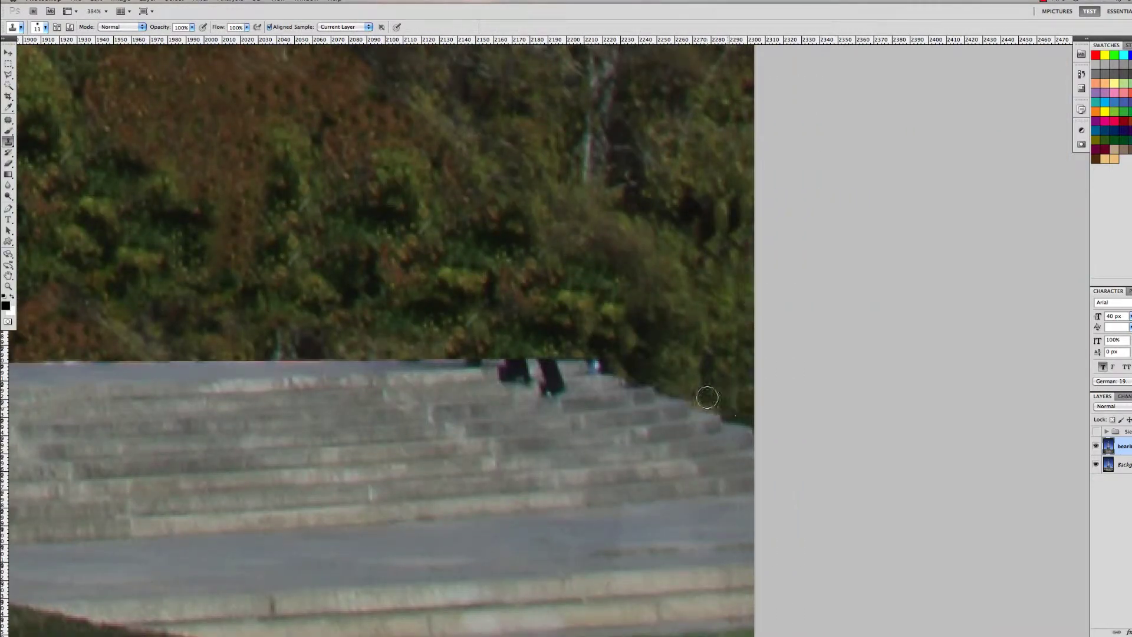
drag(603, 341, 668, 333)
scroll(677, 308, up, 1)
key(bracketleft)
key(bracketleft)
key(bracketleft)
drag(561, 359, 587, 361)
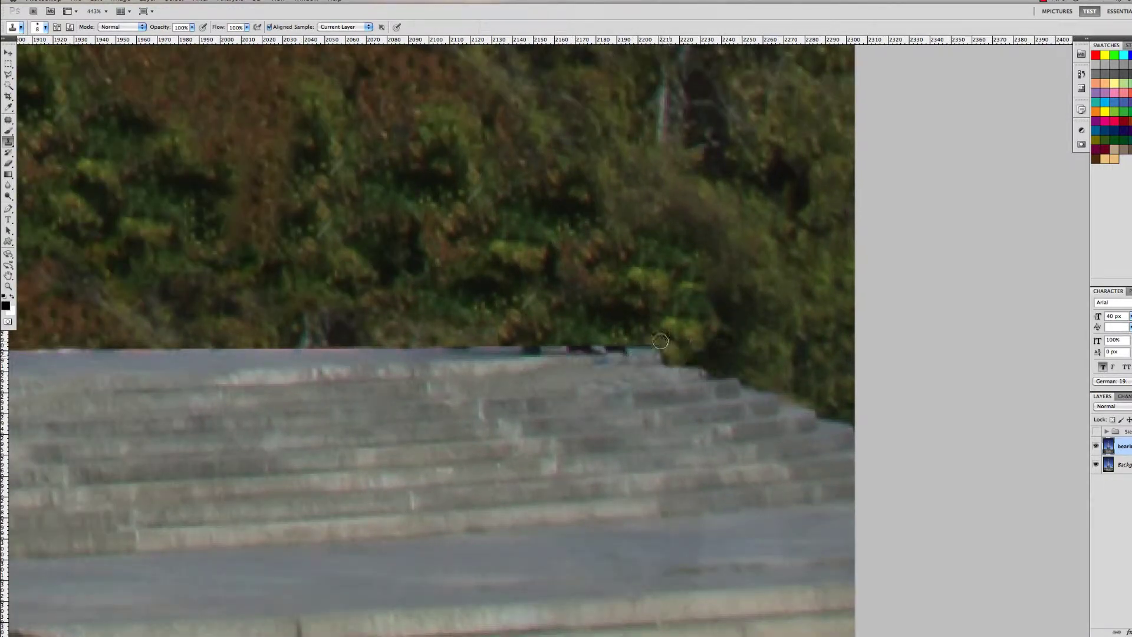
Outline the bushes area with a Pen path and convert it into a selection
scroll(645, 361, left, 5)
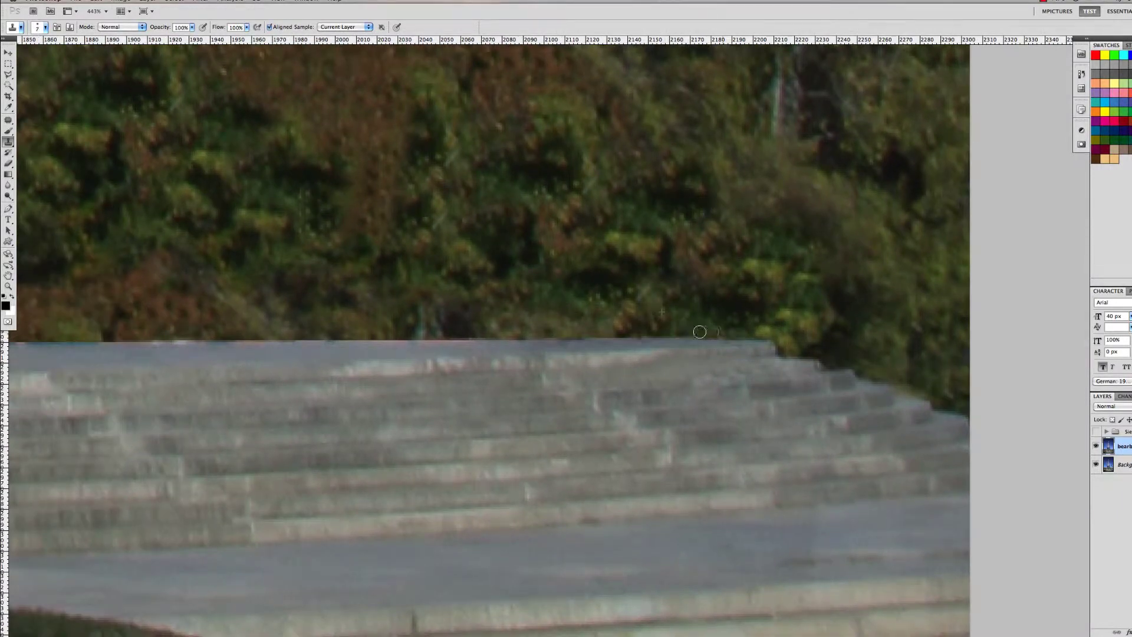
scroll(531, 330, left, 10)
scroll(165, 312, up, 1)
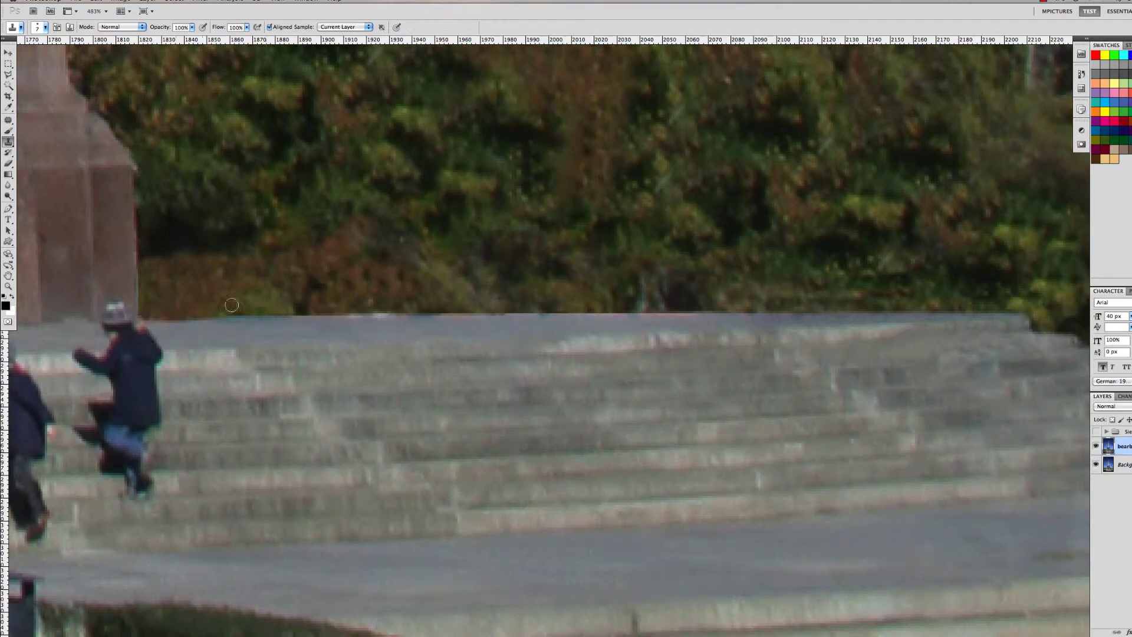
scroll(231, 305, down, 1)
key(p)
right_click(702, 184)
click(731, 236)
key(Return)
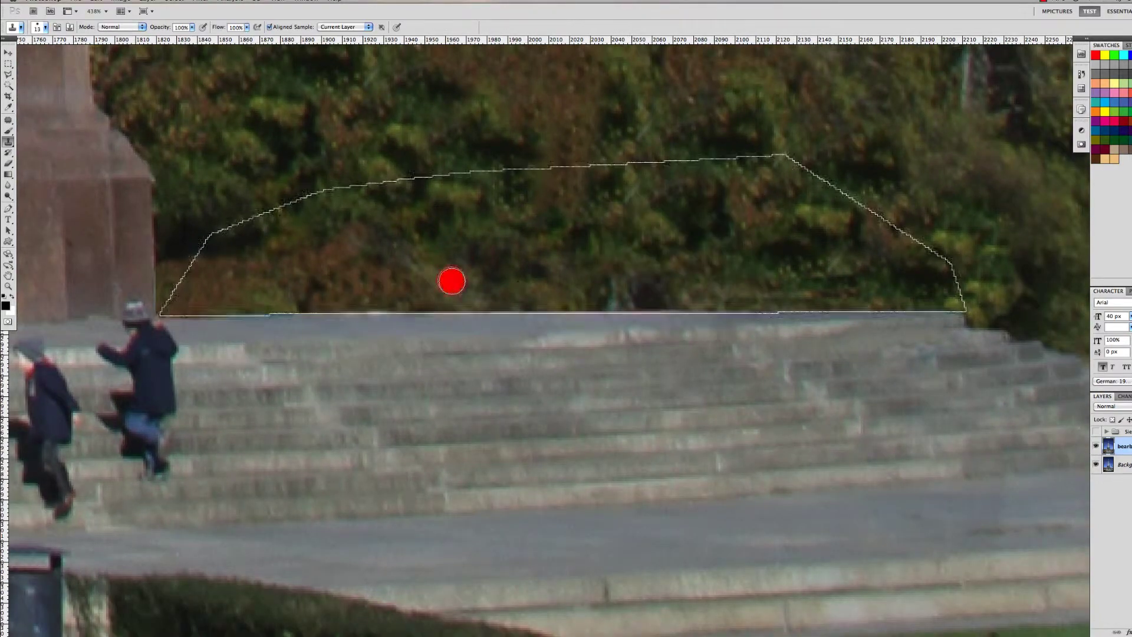
key(s)
scroll(936, 309, down, 5)
Zoom to the plaza shadows and resize the cloning brush
scroll(511, 228, up, 1)
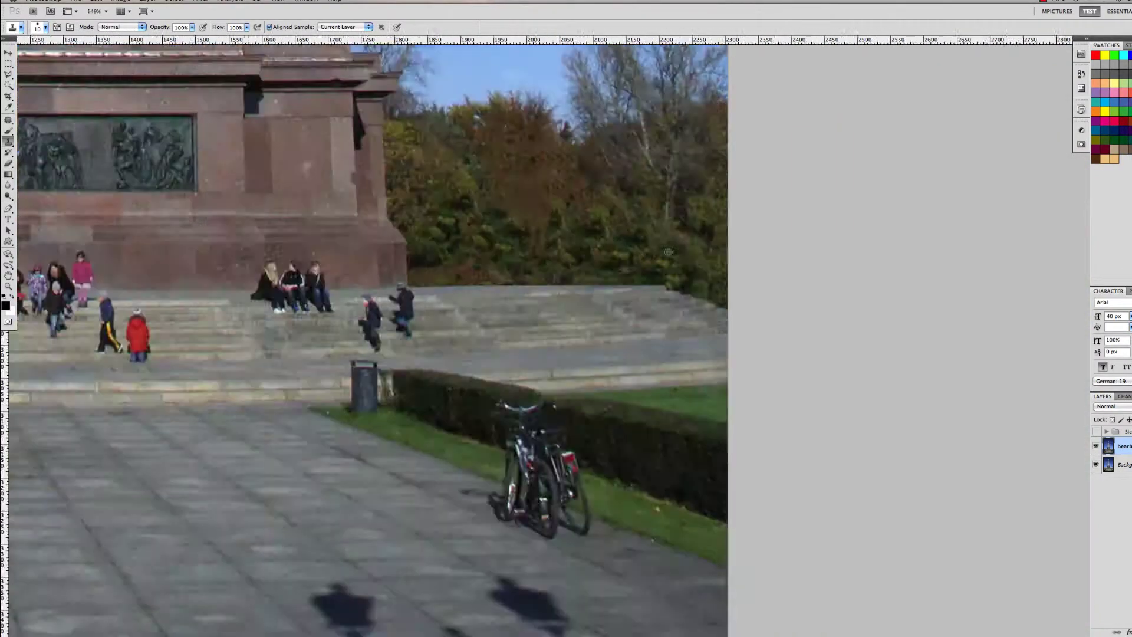
scroll(511, 228, up, 2)
key(ctrl+h)
key(bracketright)
key(bracketright)
key(bracketright)
scroll(517, 250, down, 5)
scroll(596, 450, up, 5)
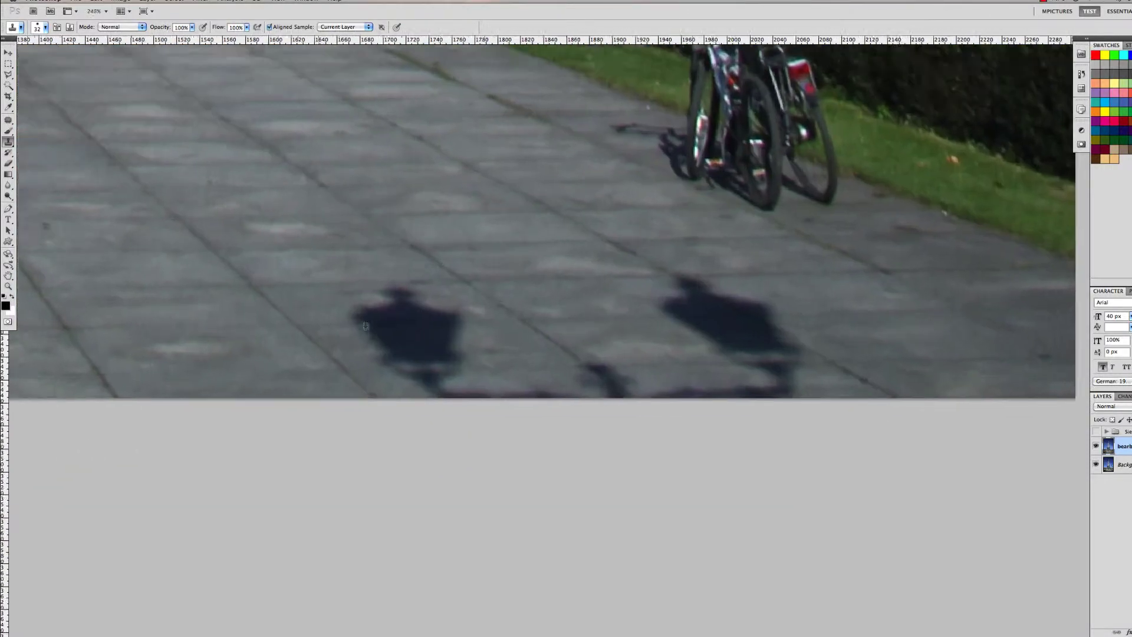
key(bracketleft)
key(bracketleft)
key(bracketleft)
Patch the dark shadows near the bicycles with plain pavement texture
key(j)
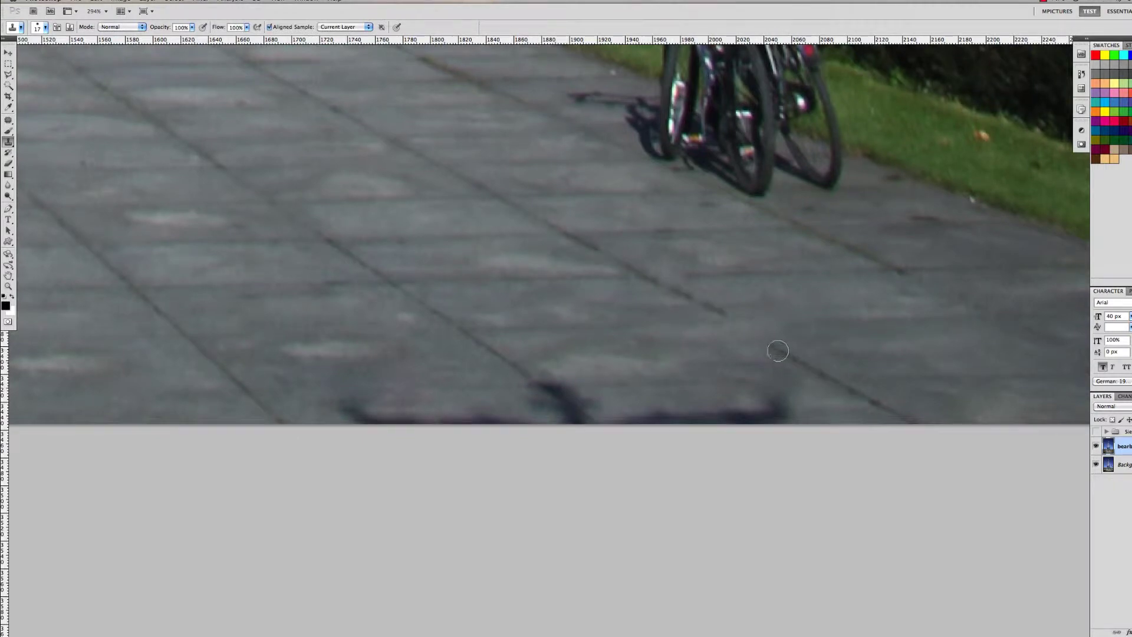
scroll(833, 301, down, 2)
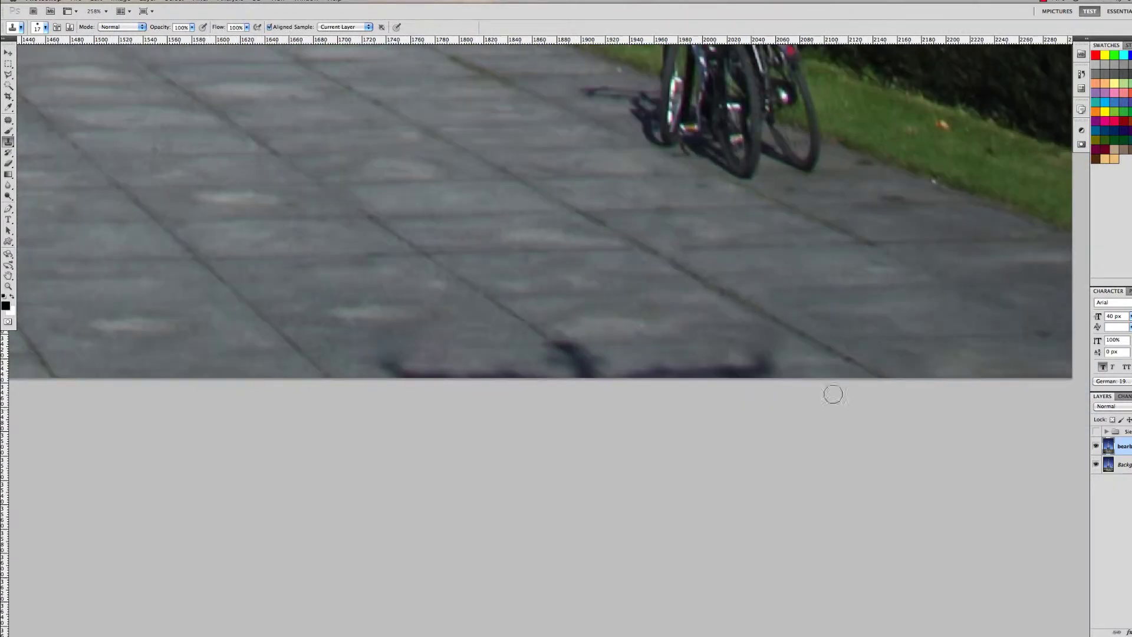
drag(606, 318, 627, 311)
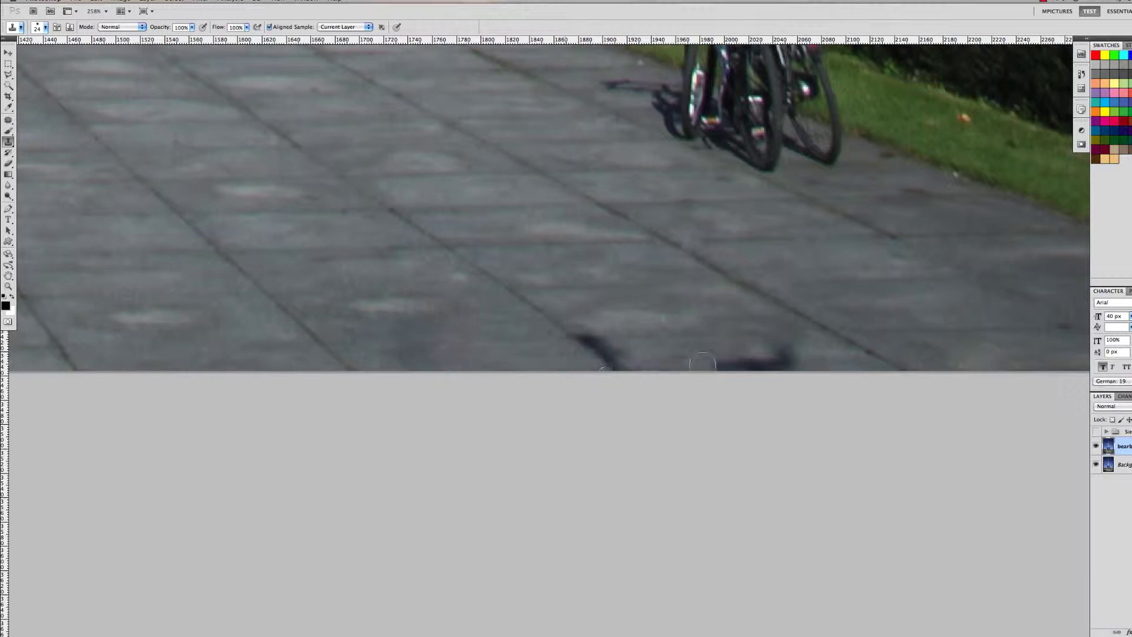
drag(702, 363, 784, 370)
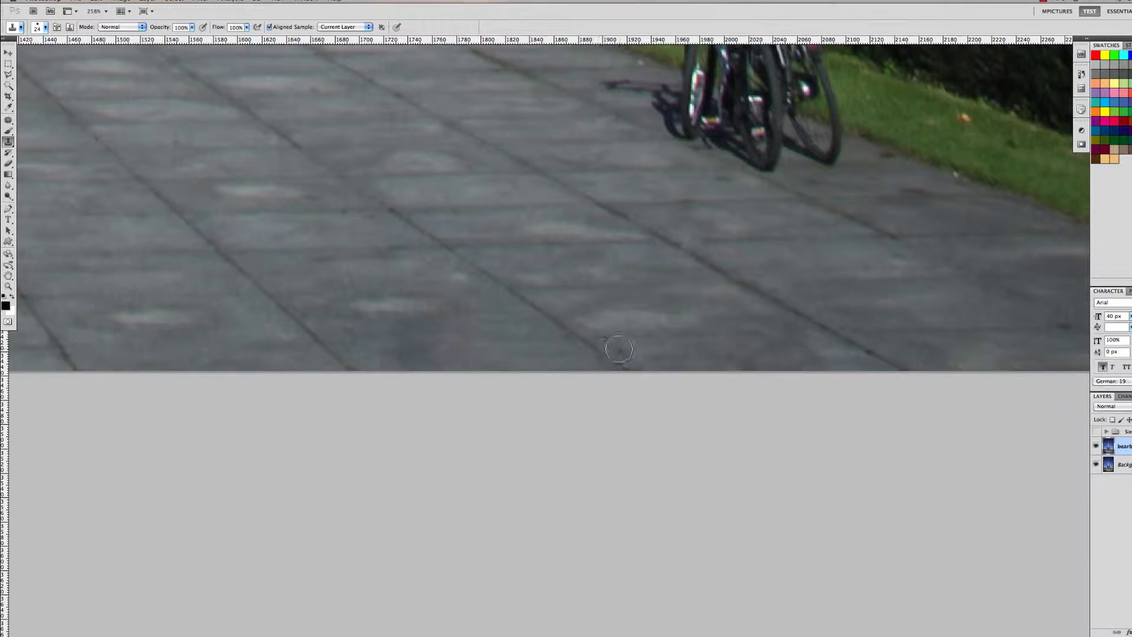
scroll(601, 372, down, 6)
scroll(391, 173, up, 8)
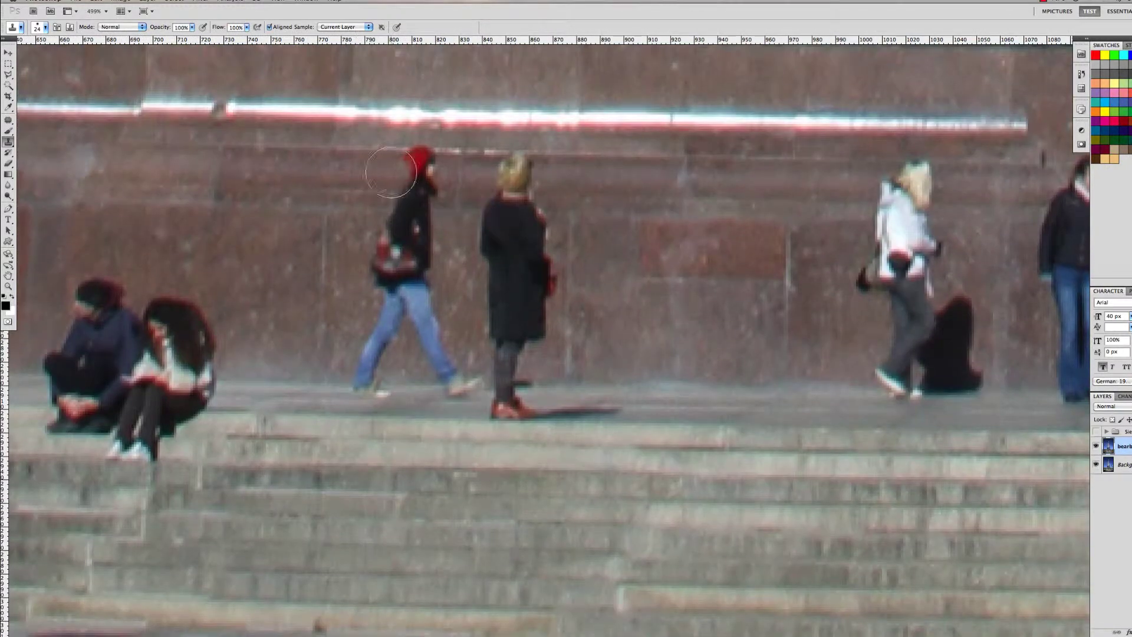
Clone red wall texture over the walking person in jeans and the black-coated woman
drag(417, 171, 395, 331)
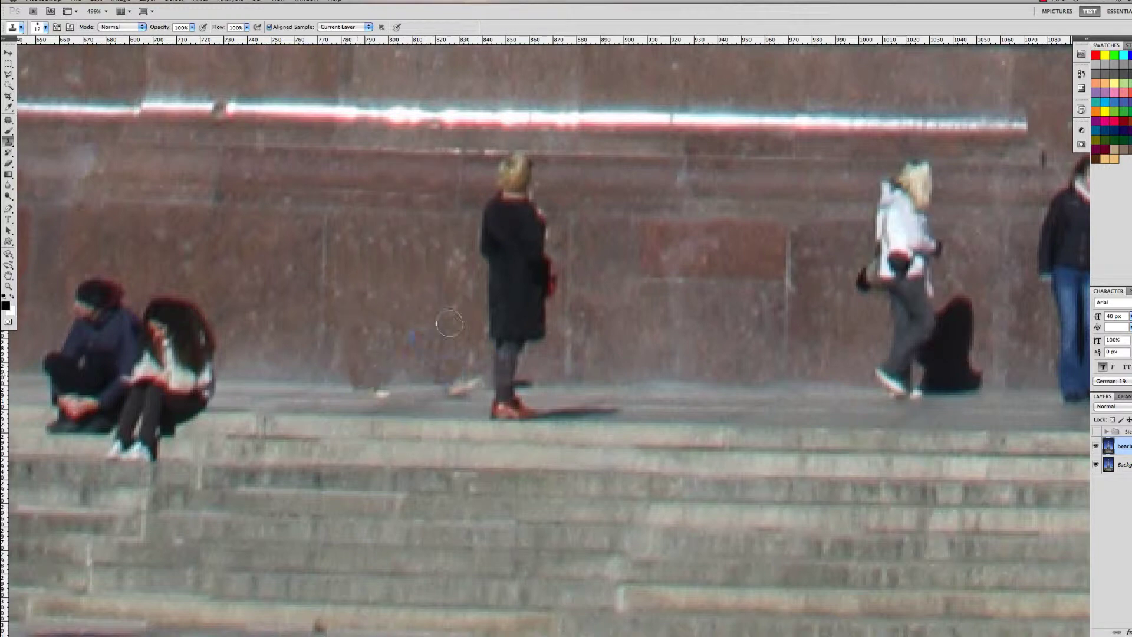
mouse_move(460, 387)
mouse_down()
mouse_move(501, 389)
mouse_move(475, 365)
mouse_up()
drag(485, 215, 528, 221)
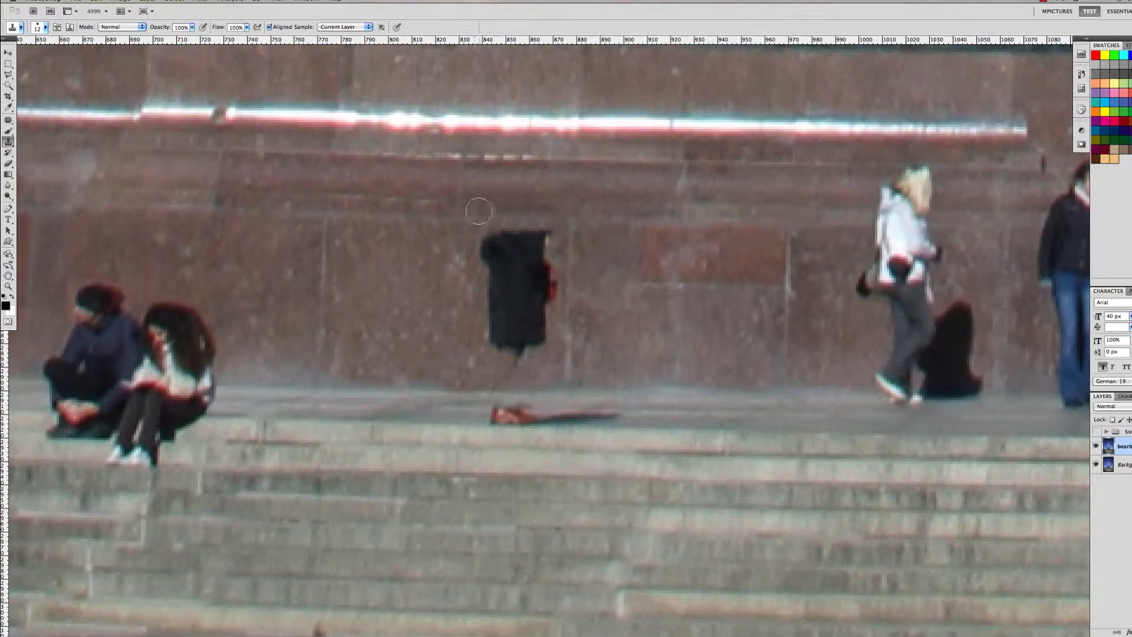
alt+click(455, 265)
drag(490, 241, 530, 354)
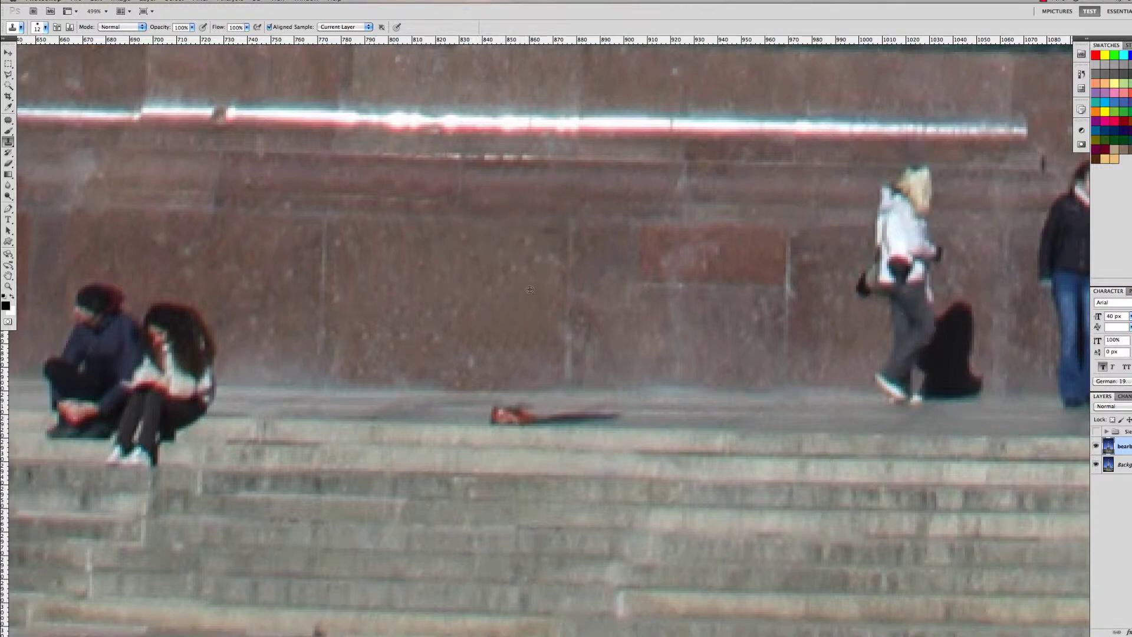
scroll(529, 289, down, 5)
Select the doorway with a Pen path and clone solid black into it
scroll(706, 311, down, 2)
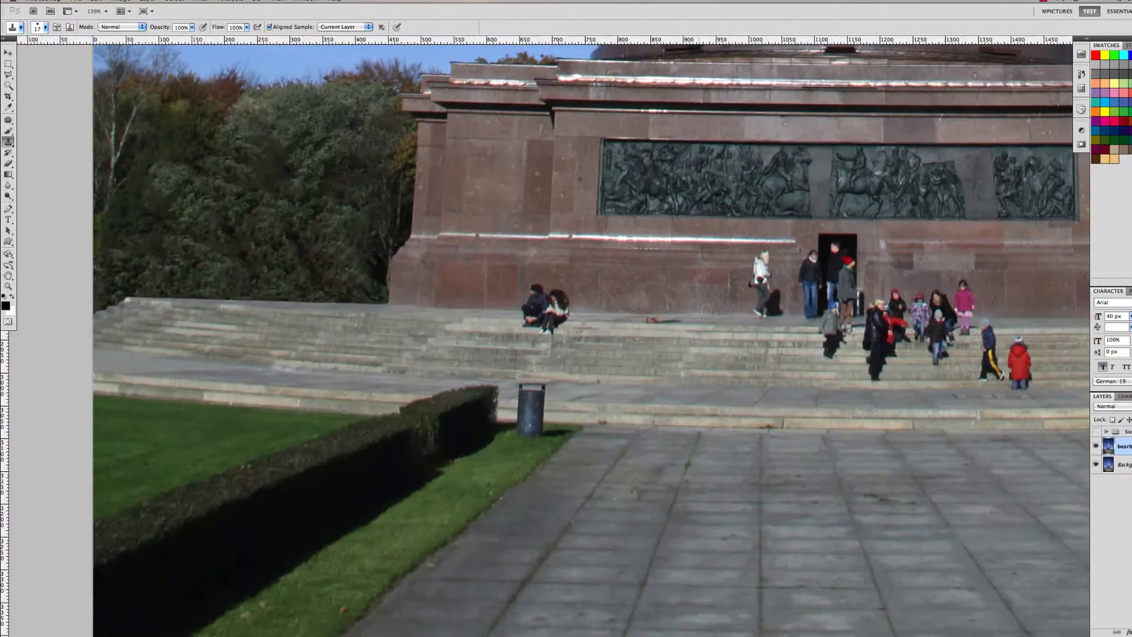
scroll(652, 309, down, 2)
scroll(564, 287, up, 6)
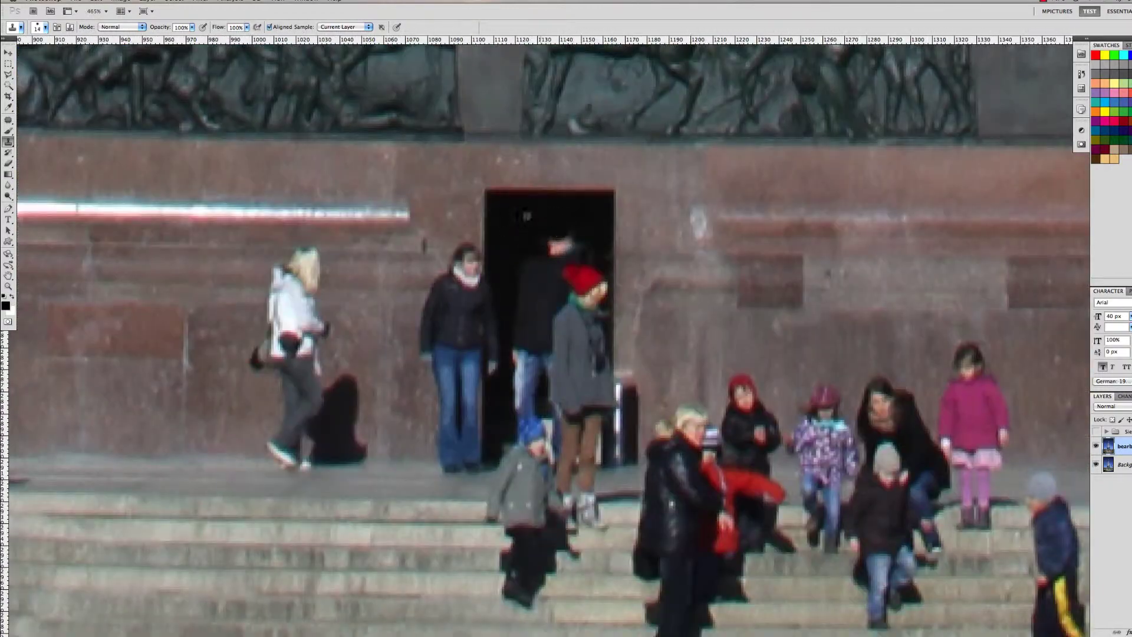
mouse_move(564, 287)
mouse_down()
mouse_move(526, 320)
mouse_move(561, 377)
mouse_up()
key(p)
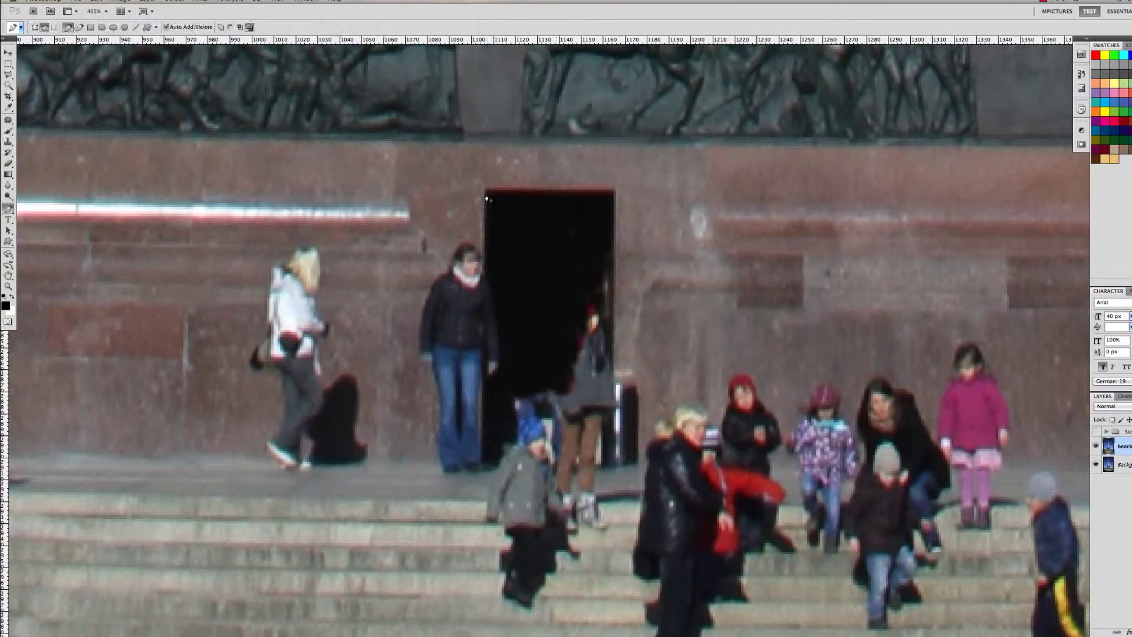
key(ctrl+Return)
key(s)
mouse_move(595, 247)
mouse_down()
mouse_move(583, 378)
mouse_move(560, 421)
mouse_move(599, 395)
mouse_move(635, 399)
mouse_up()
Clone wall texture over the children, dark-haired woman and pink girl on the steps
drag(731, 354, 743, 413)
scroll(743, 383, right, 5)
scroll(743, 383, down, 2)
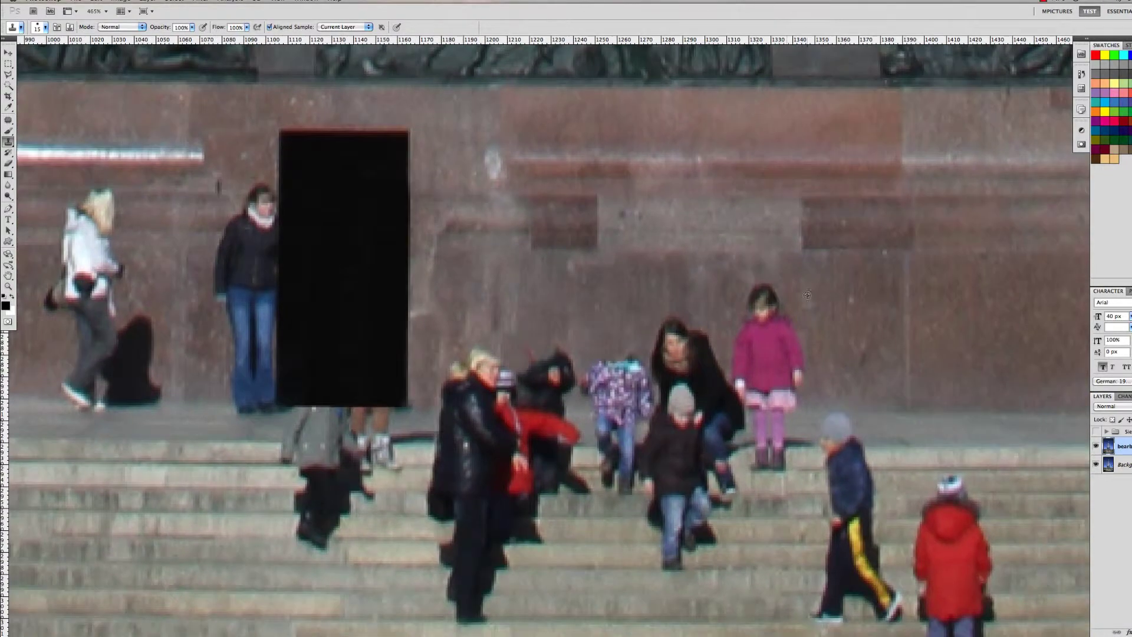
mouse_move(755, 283)
mouse_down()
mouse_move(778, 354)
mouse_move(819, 325)
mouse_up()
alt+click(818, 325)
mouse_move(775, 356)
mouse_down()
mouse_move(660, 330)
mouse_move(648, 378)
mouse_move(541, 378)
mouse_move(465, 360)
mouse_move(490, 393)
mouse_up()
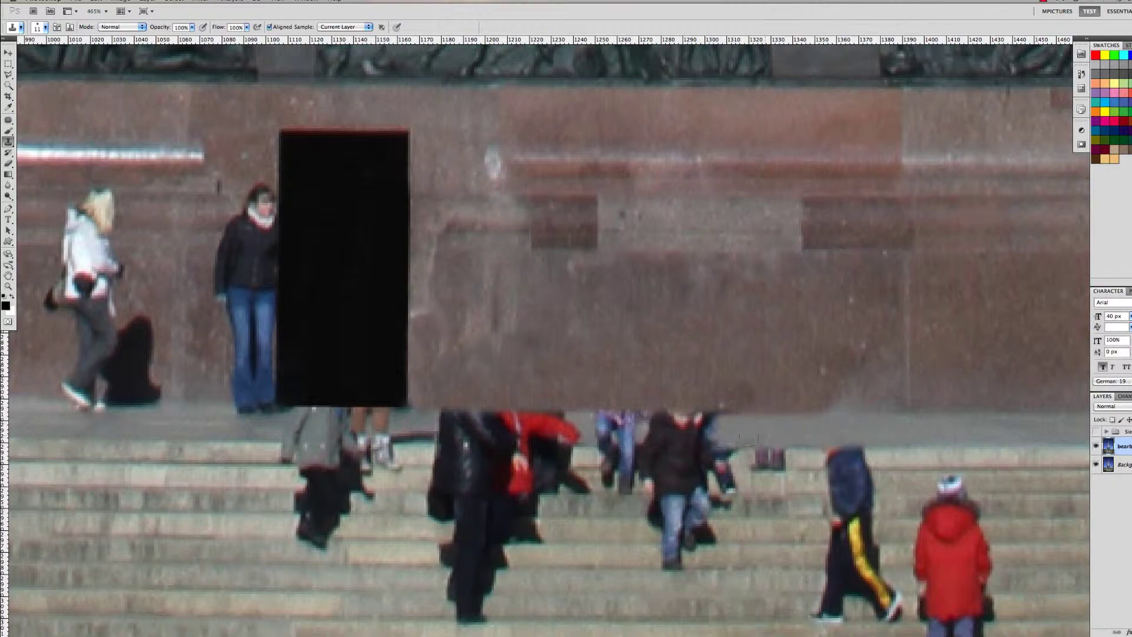
scroll(749, 440, down, 3)
scroll(761, 401, up, 2)
Select the band above the steps with a Pen path; undo a trial patch
key(p)
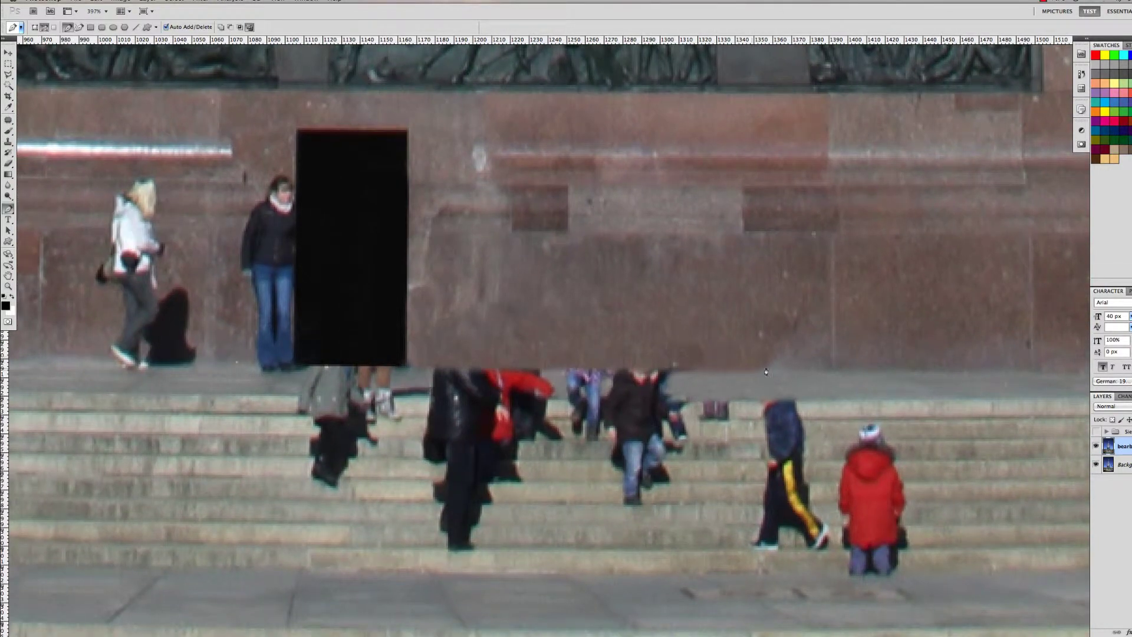
right_click(236, 401)
key(Return)
key(j)
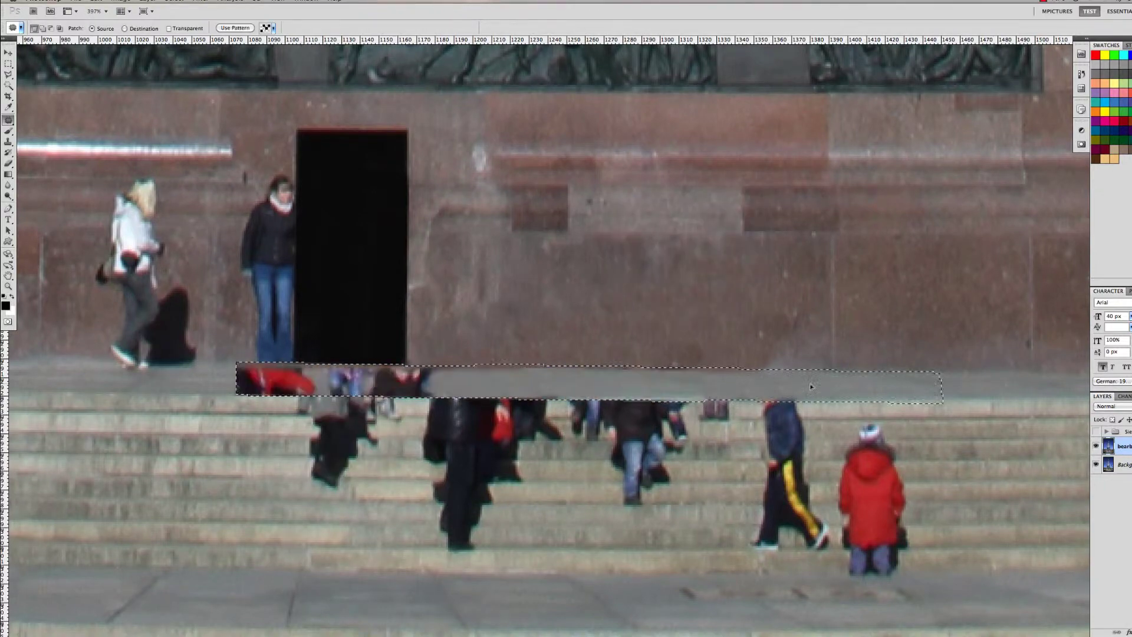
drag(943, 387, 955, 385)
key(ctrl+z)
key(s)
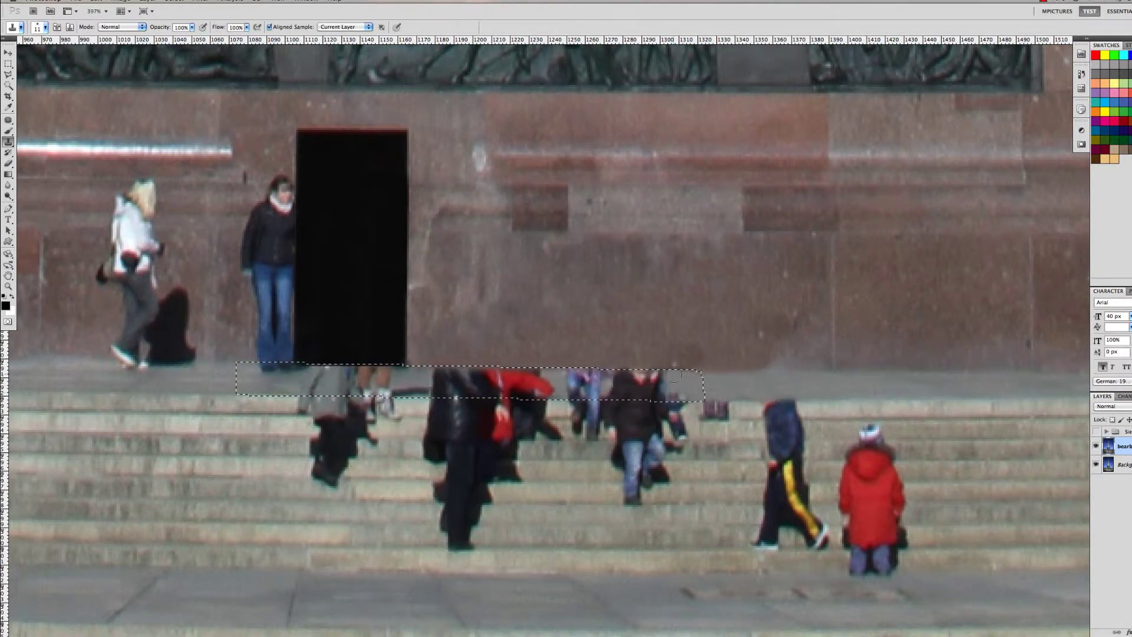
Clone ground and wall texture over the dark-jacketed woman beside the doorway
mouse_move(637, 371)
mouse_down()
mouse_move(380, 390)
mouse_move(248, 369)
mouse_up()
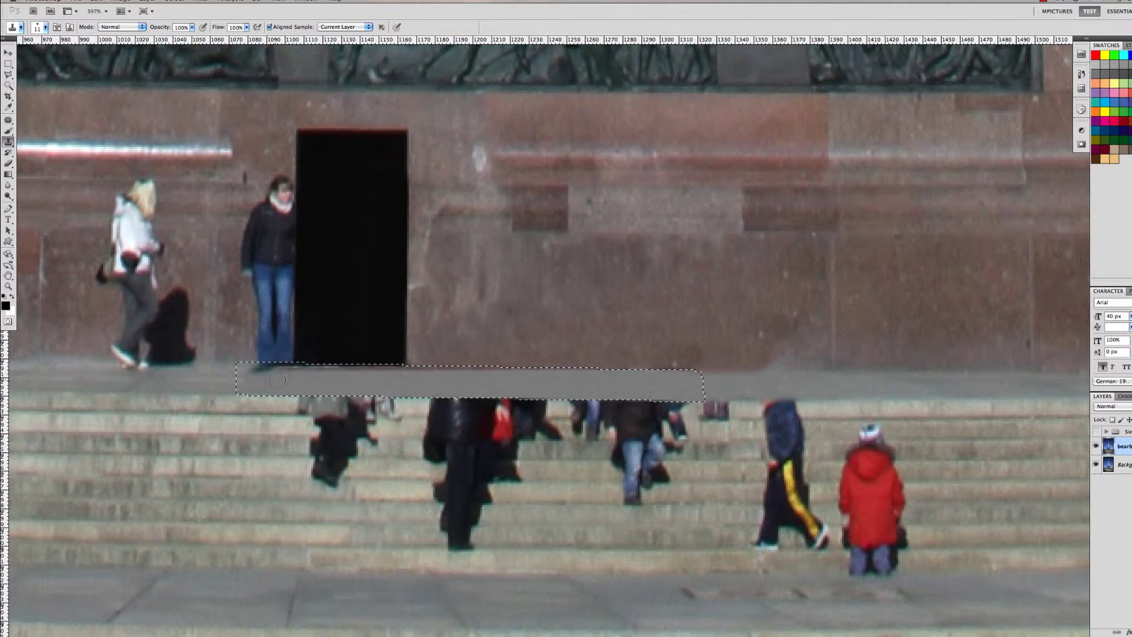
key(ctrl+d)
drag(237, 330, 406, 330)
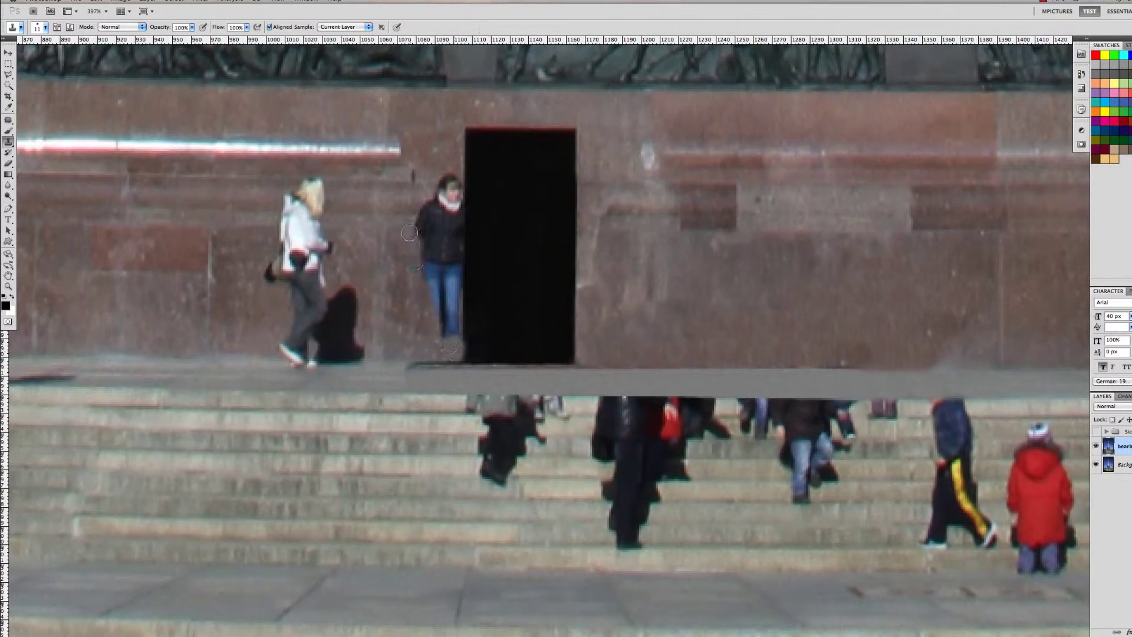
mouse_move(448, 195)
mouse_down()
mouse_move(453, 324)
mouse_move(450, 206)
mouse_up()
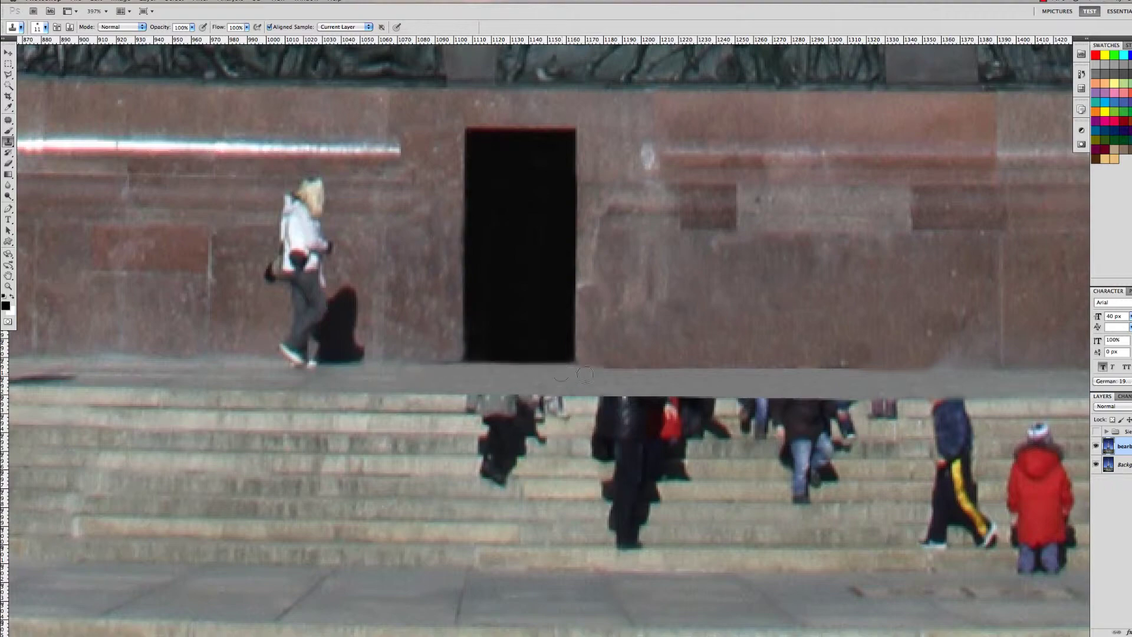
key(ctrl+0)
Patch the walking woman in white with nearby wall texture
scroll(566, 283, up, 5)
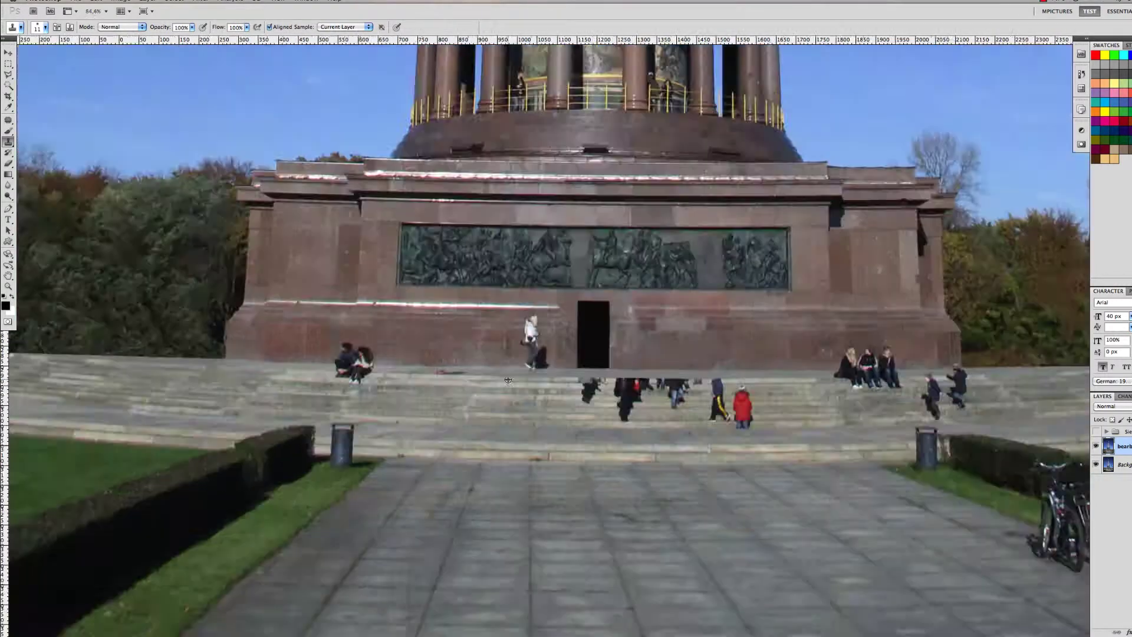
key(j)
drag(580, 212, 541, 261)
drag(614, 275, 580, 213)
drag(569, 283, 434, 254)
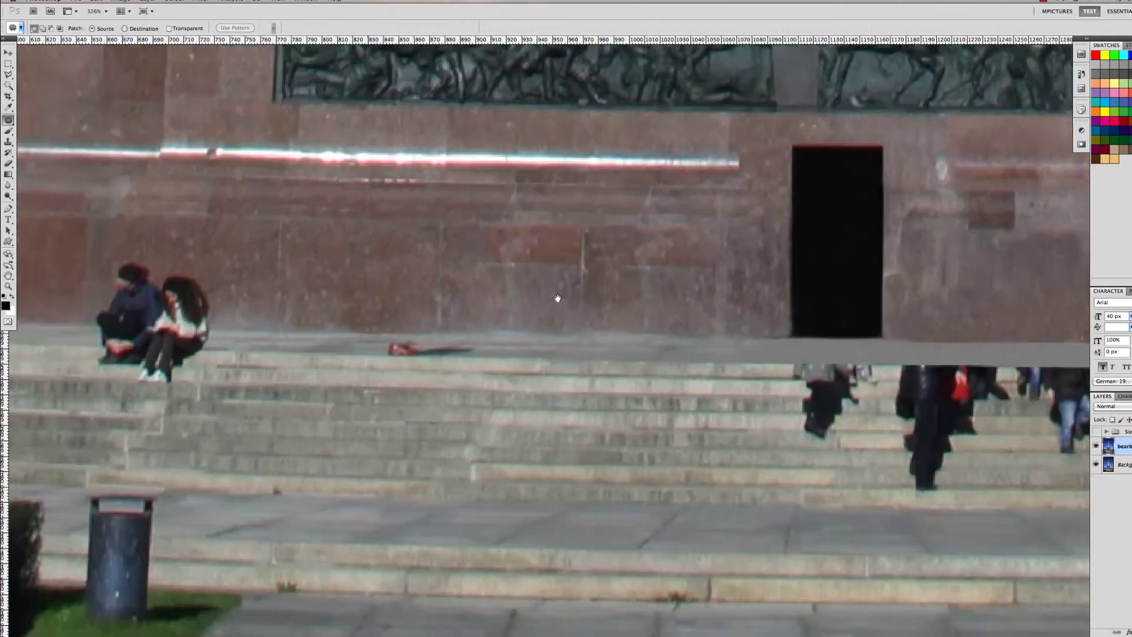
key(ctrl+d)
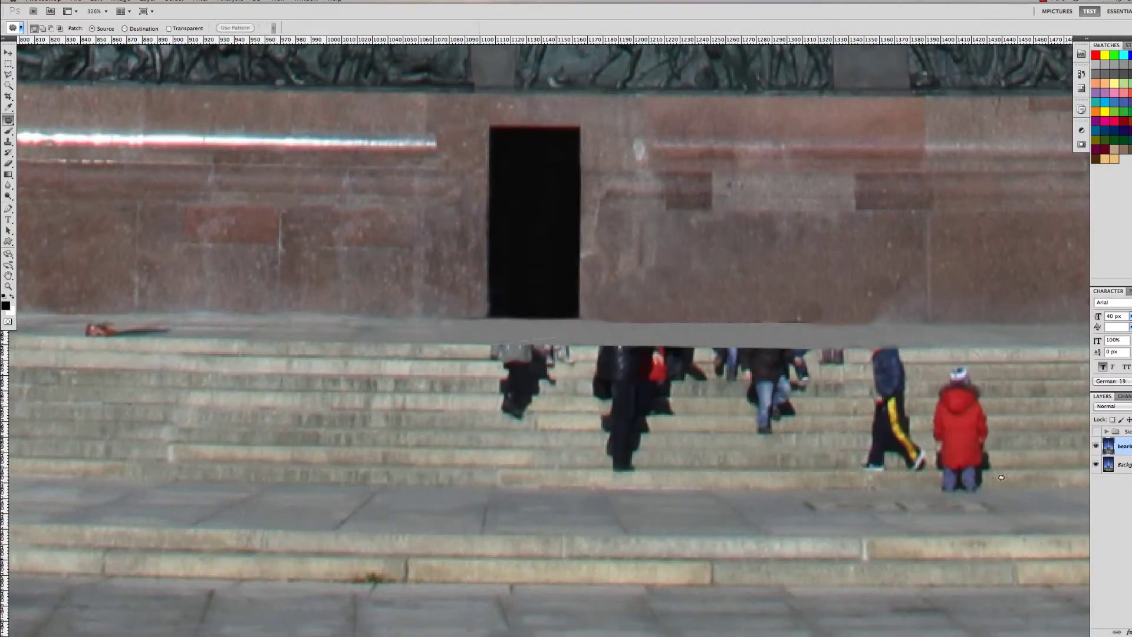
Patch the people on the steps with clean steps, aligning the patch via Free Transform
drag(484, 342, 218, 374)
key(ctrl+0)
scroll(693, 380, up, 1)
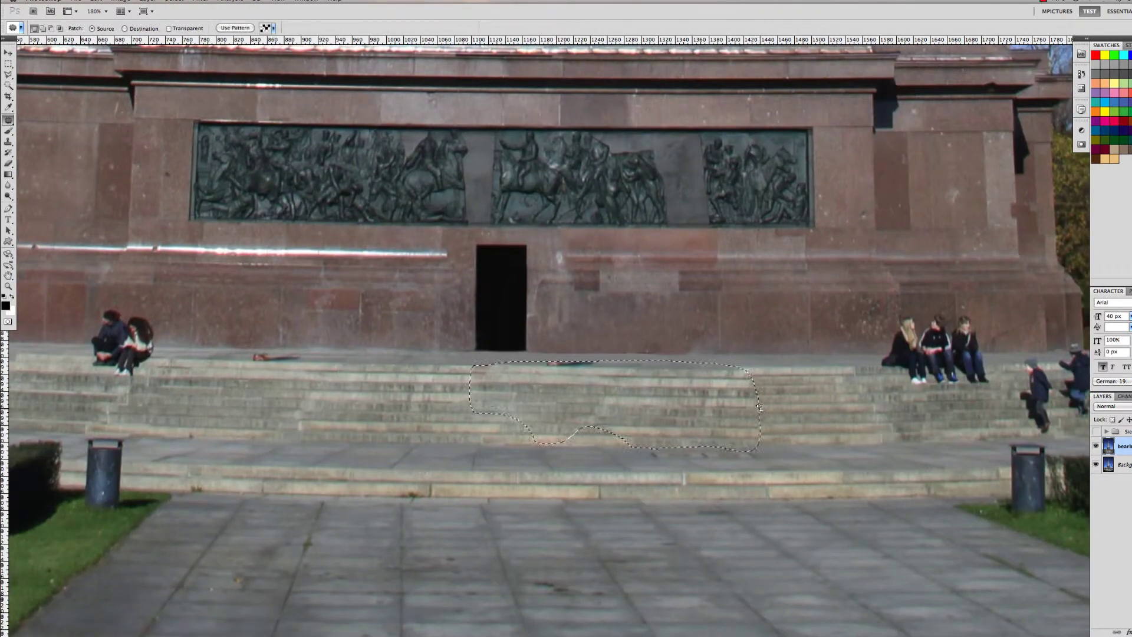
key(ctrl+t)
scroll(693, 380, up, 3)
drag(693, 380, 463, 404)
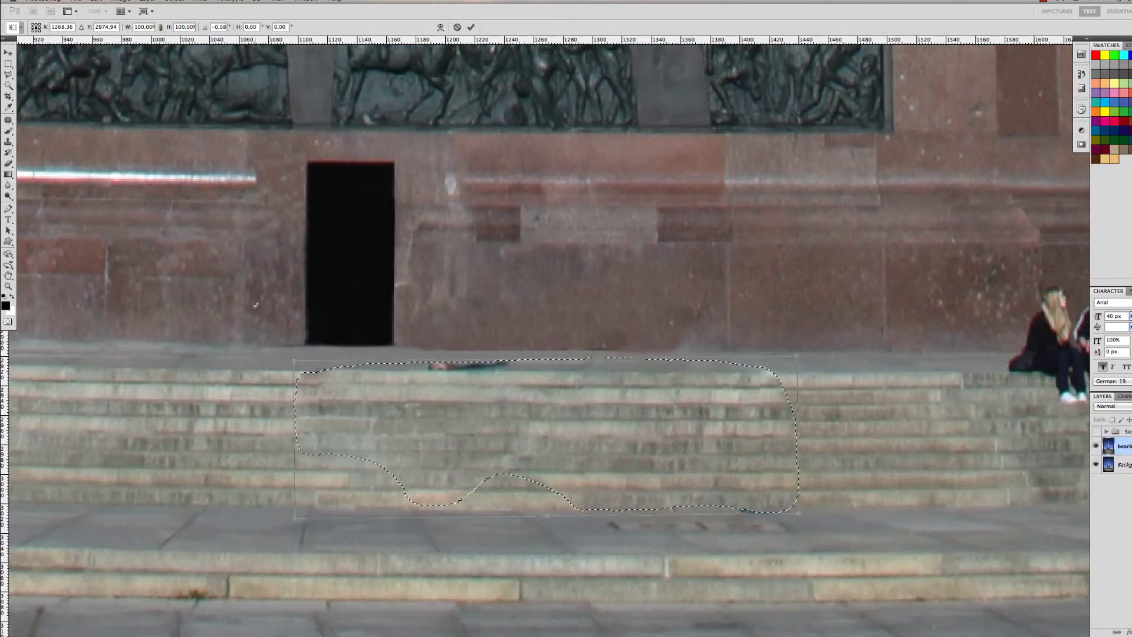
key(Return)
key(ctrl+d)
key(s)
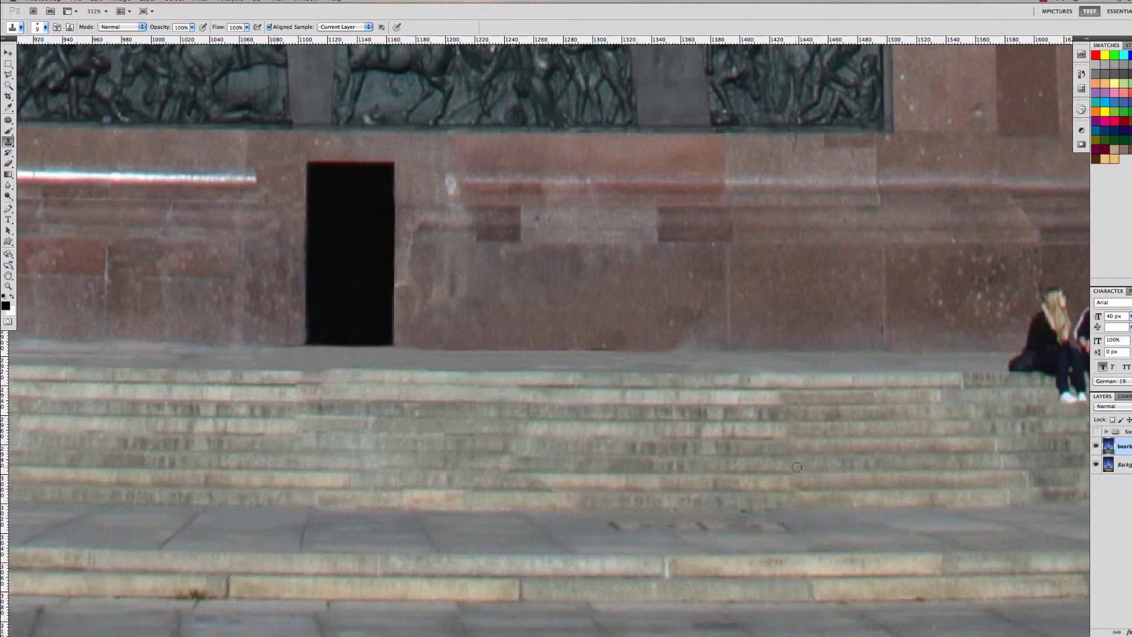
scroll(544, 347, left, 5)
Patch out the seated couple and the trio of seated people, replacing them with wall and steps
scroll(537, 414, down, 5)
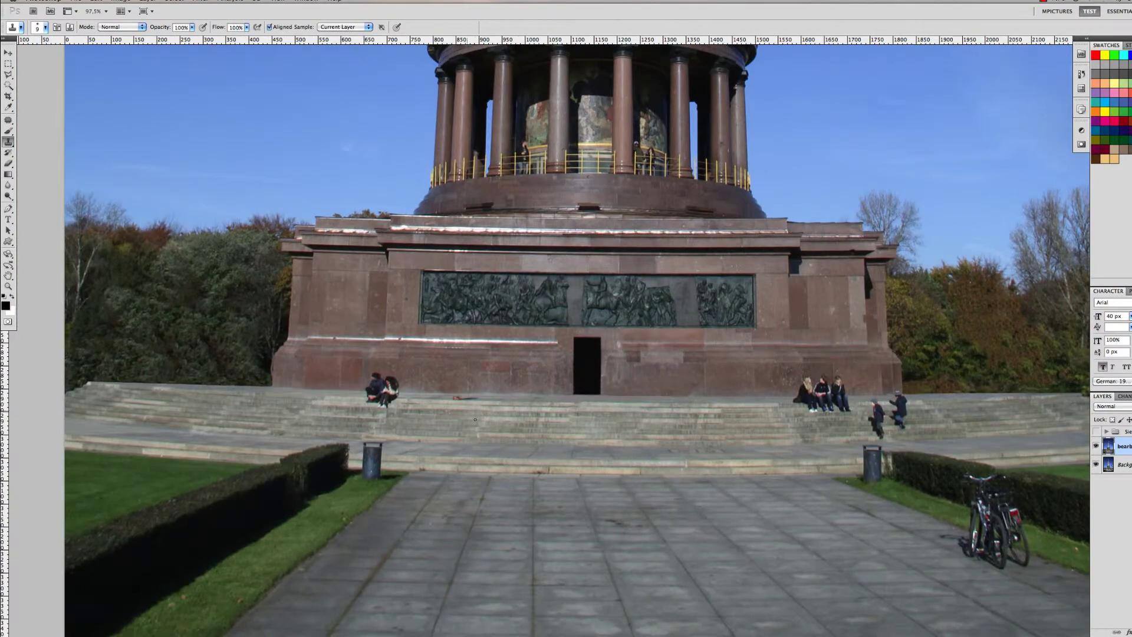
scroll(519, 412, up, 3)
scroll(501, 411, up, 2)
scroll(476, 408, down, 4)
scroll(476, 408, up, 3)
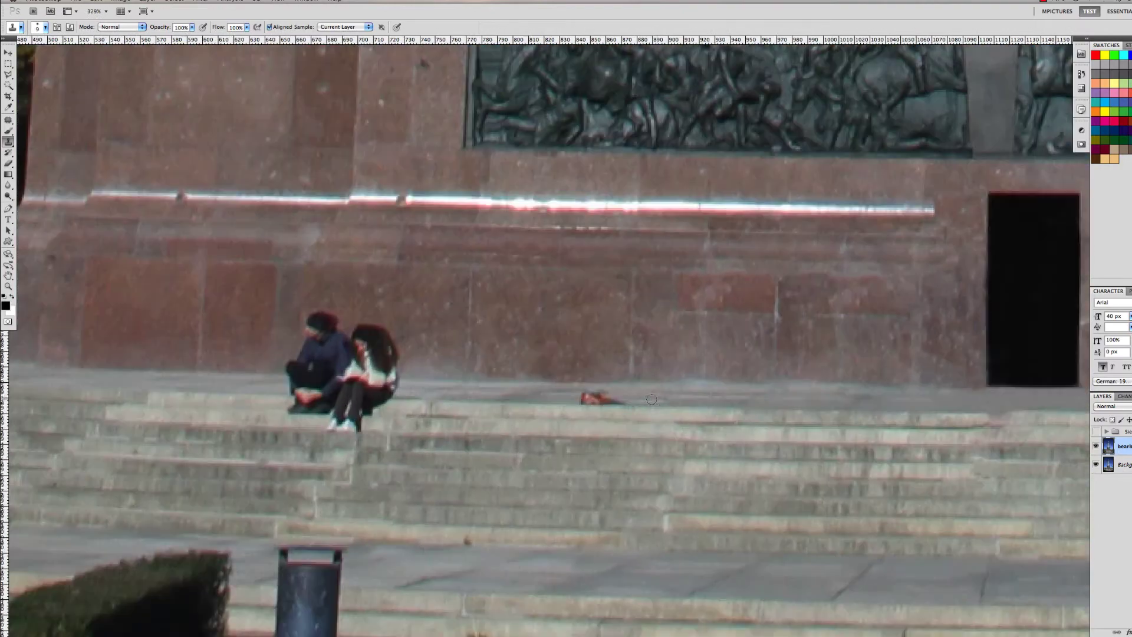
scroll(513, 394, left, 5)
key(j)
drag(581, 295, 585, 424)
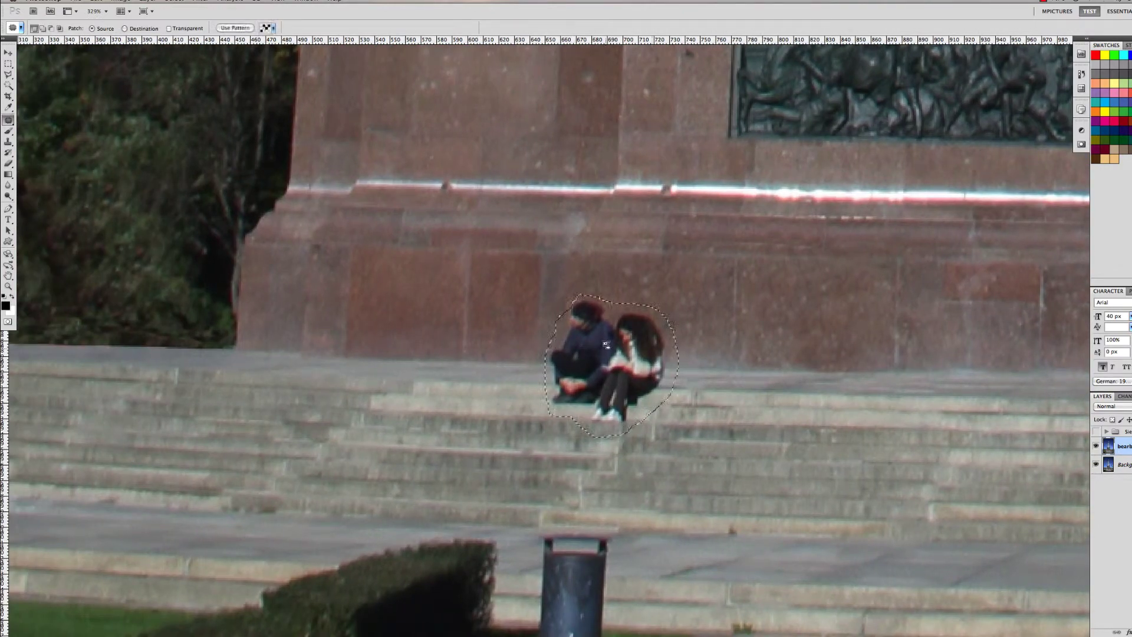
drag(606, 344, 785, 424)
scroll(590, 354, down, 4)
scroll(590, 354, up, 4)
drag(458, 213, 385, 246)
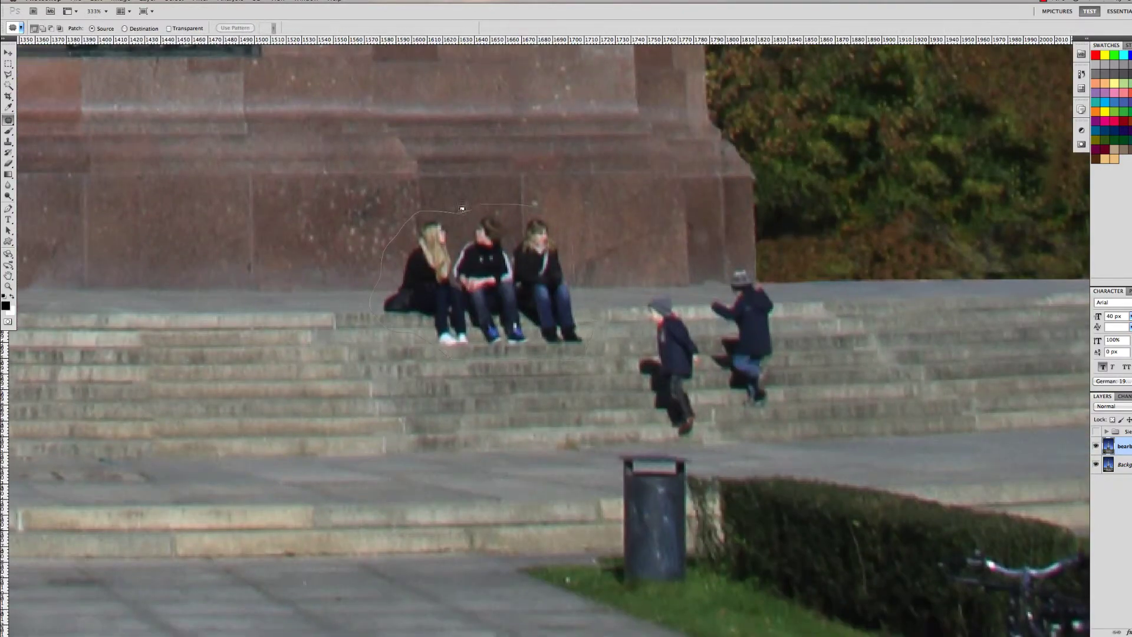
drag(462, 209, 531, 204)
Patch the two children off the steps with step texture, refine, and deselect
drag(477, 283, 266, 254)
scroll(267, 253, right, 5)
drag(449, 292, 446, 295)
drag(477, 366, 400, 345)
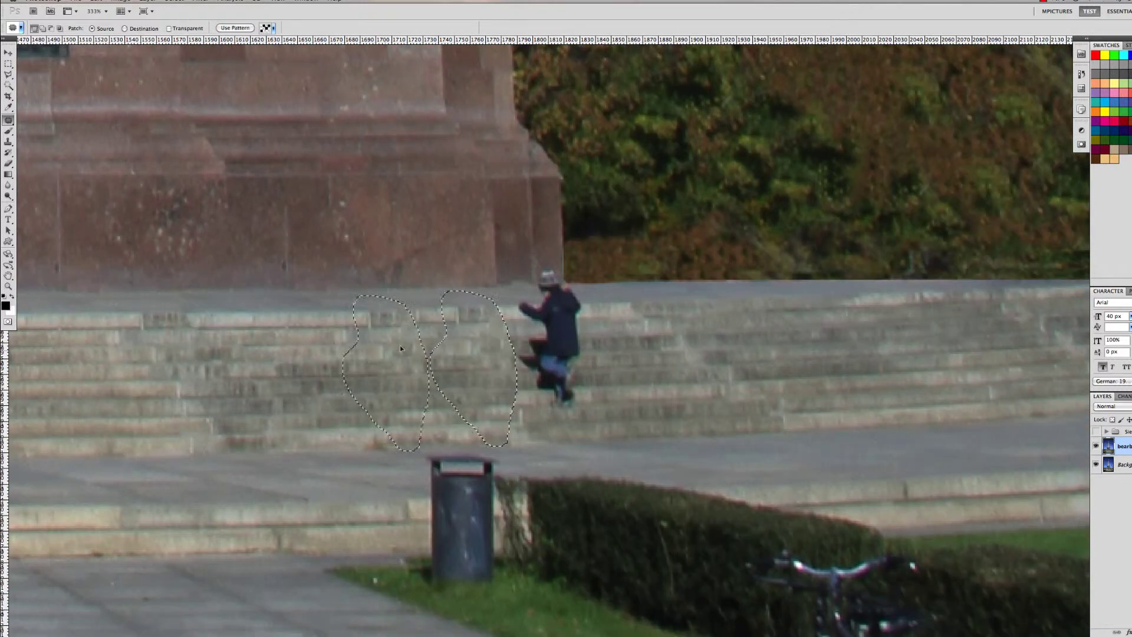
drag(545, 263, 548, 266)
drag(555, 307, 449, 302)
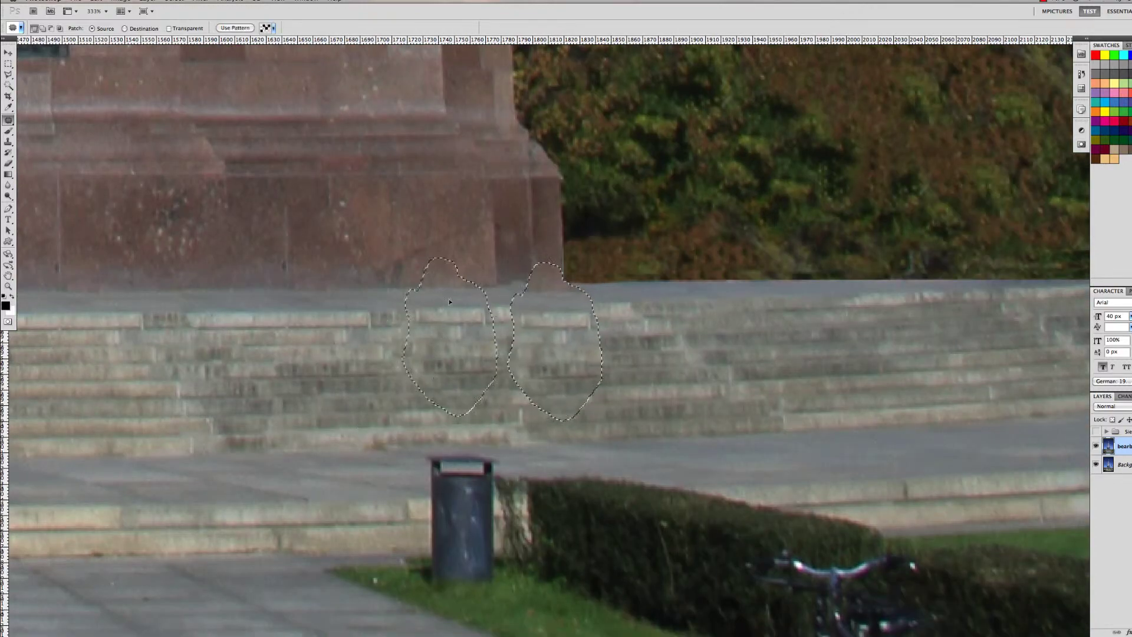
key(ctrl+d)
Replace the parked bicycles with hedge, grass and paving, then deselect
scroll(449, 302, down, 5)
scroll(449, 302, down, 3)
scroll(449, 302, down, 3)
scroll(457, 204, up, 6)
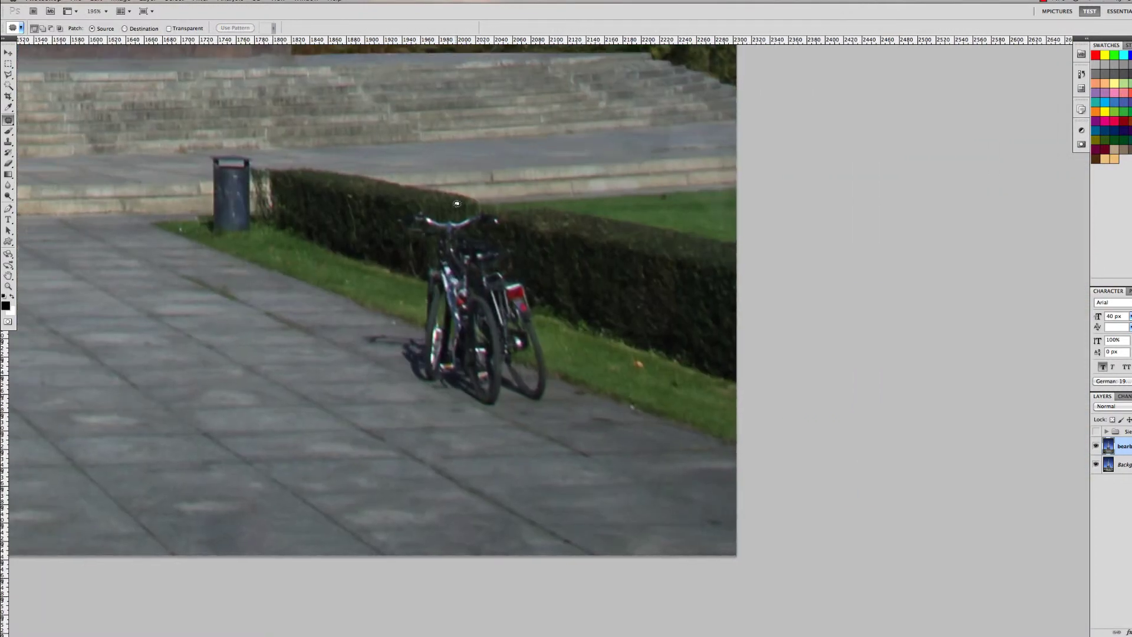
drag(453, 202, 589, 212)
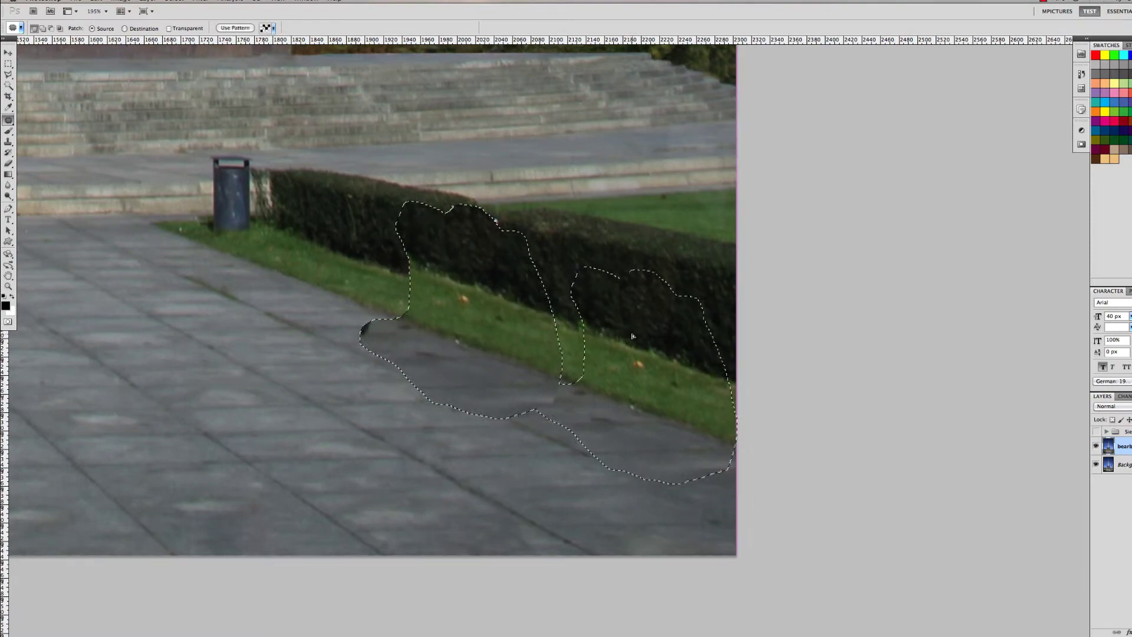
key(ctrl+d)
Switch to the Clone Stamp tool and scroll down to inspect the patched areas
key(s)
scroll(354, 325, down, 2)
scroll(360, 330, down, 3)
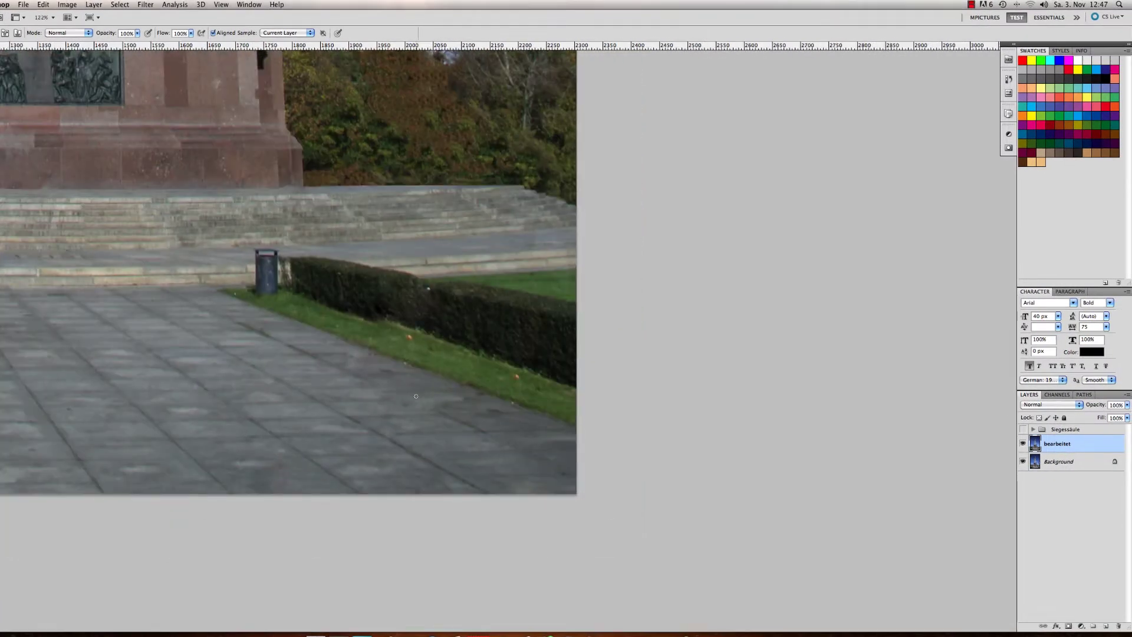
scroll(374, 356, down, 3)
scroll(429, 320, down, 2)
scroll(163, 413, up, 10)
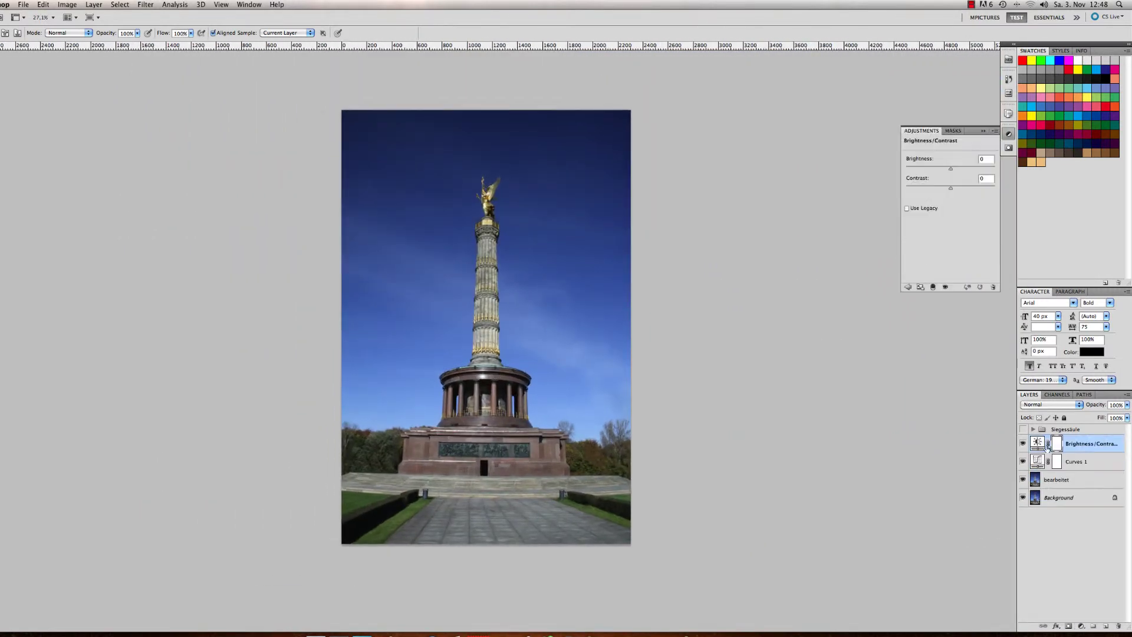
Clip the adjustments to the retouched layer, set brightness to 12, and group the layers as 'Siegessäule'
alt+click(1049, 470)
drag(950, 169, 955, 171)
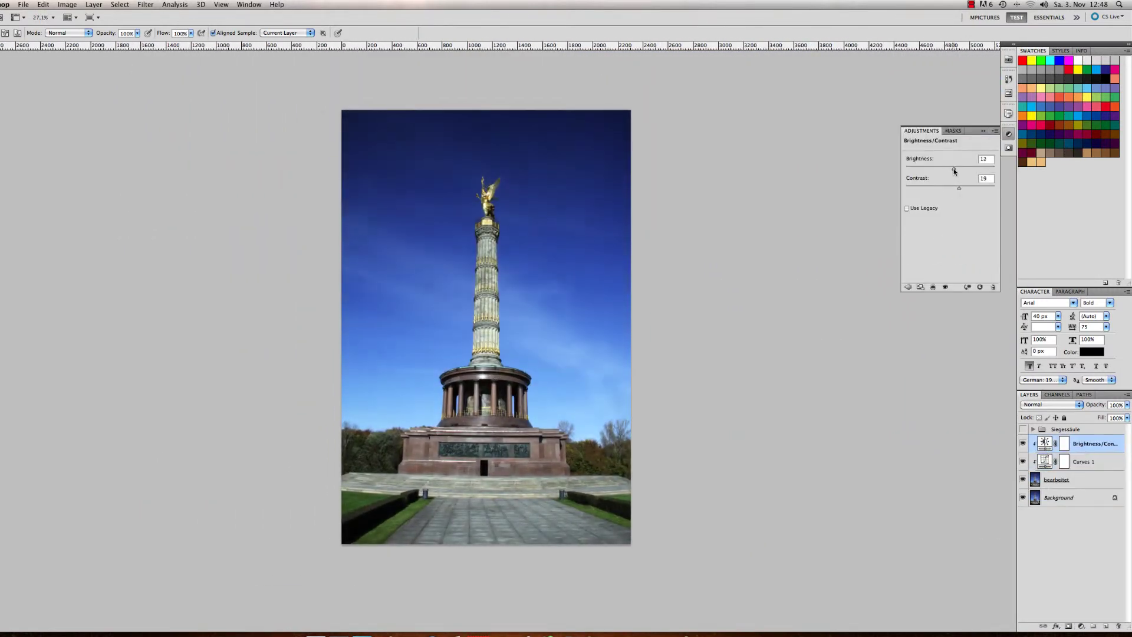
key(ctrl+g)
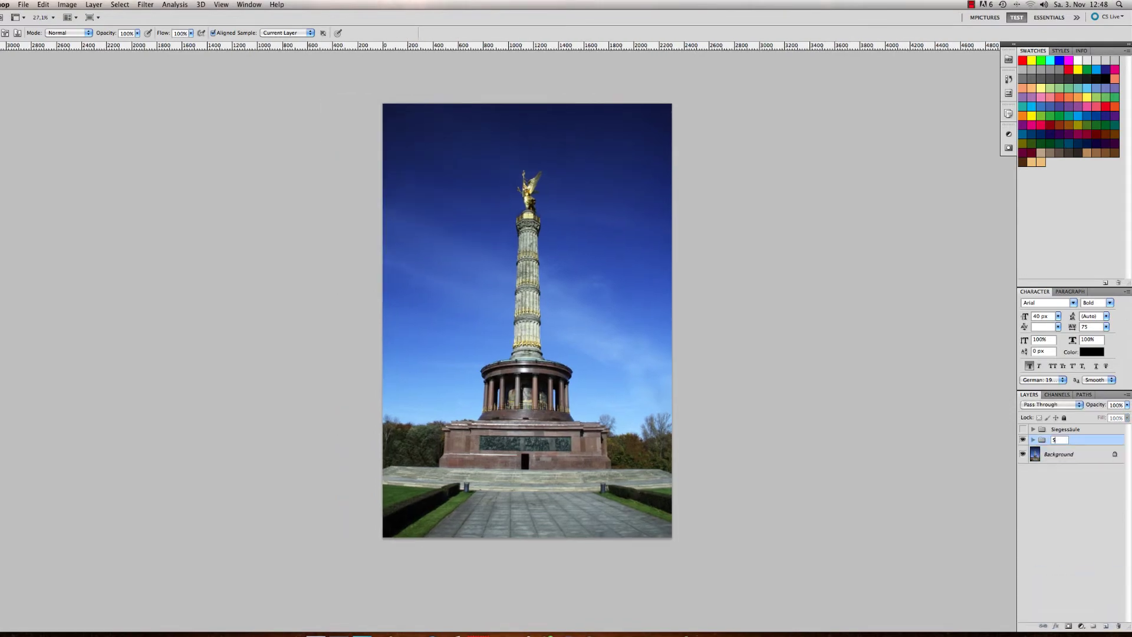
text(Siegessäule)
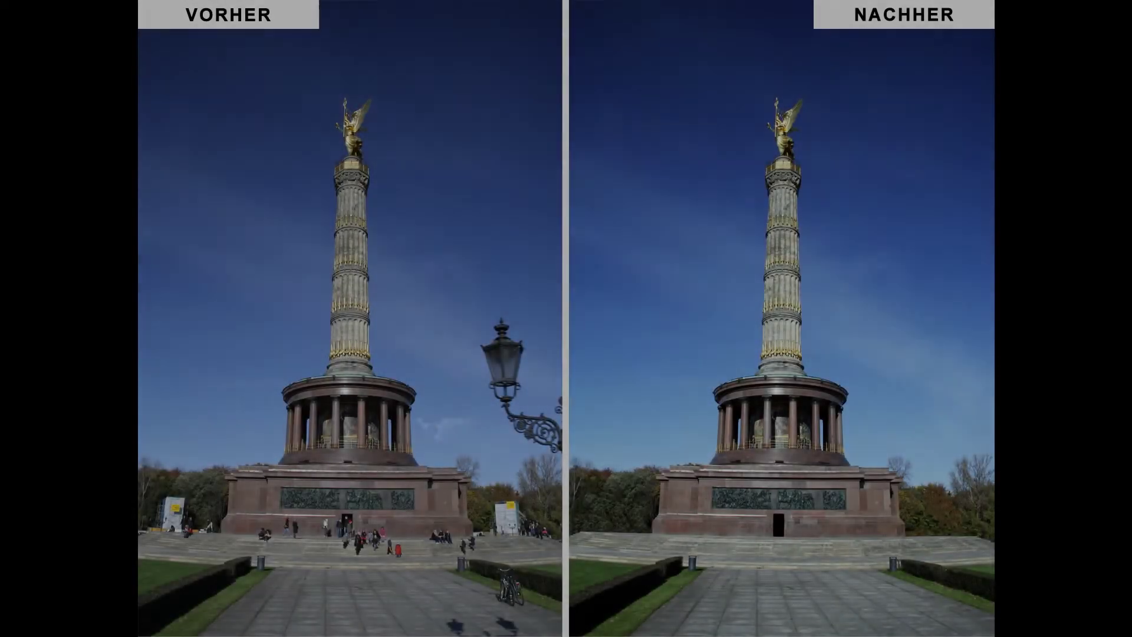